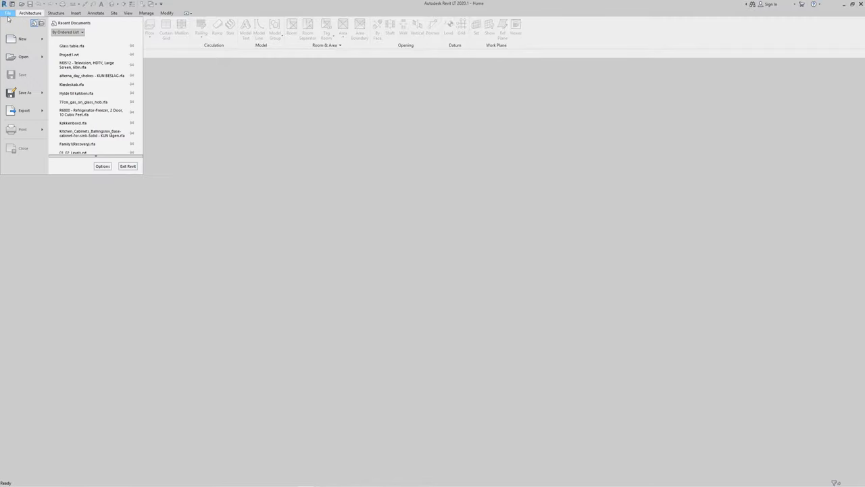
- Create a new family from the Generic Model template
mouse_move(46, 42)
click(84, 60)
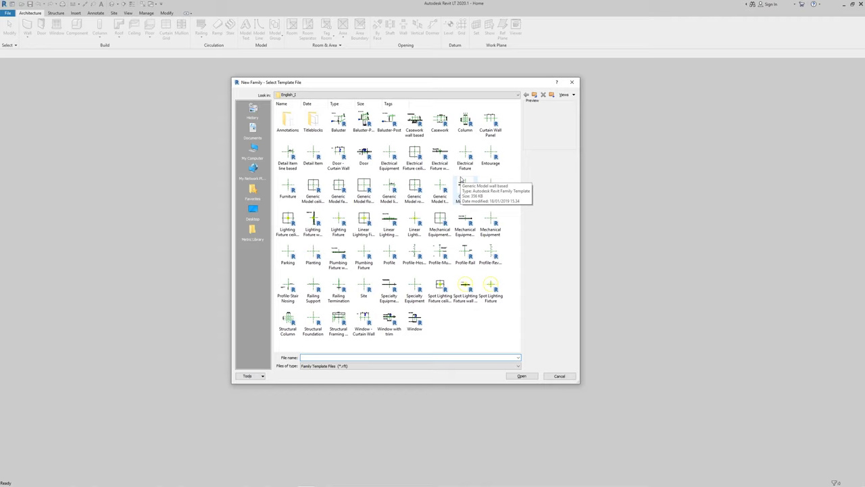
click(492, 191)
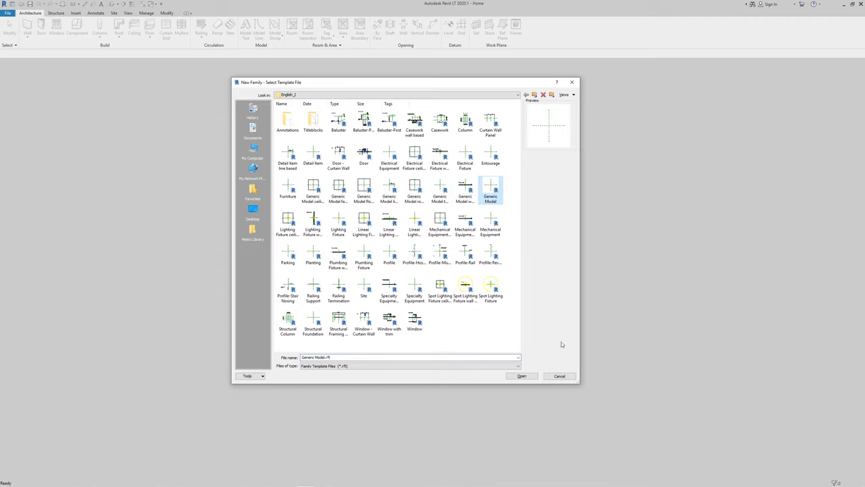
click(522, 376)
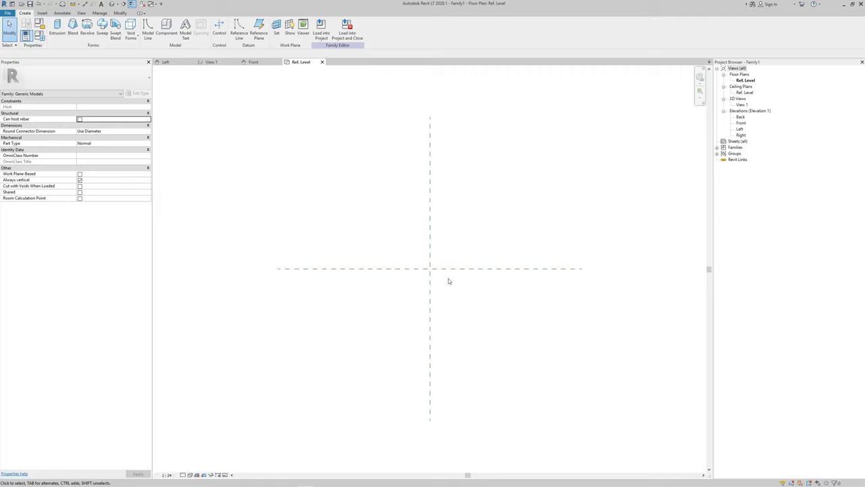
click(432, 271)
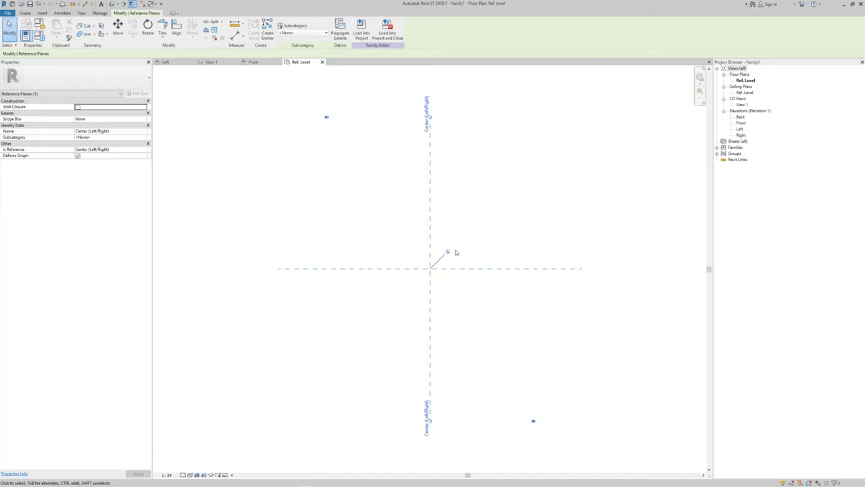
click(385, 241)
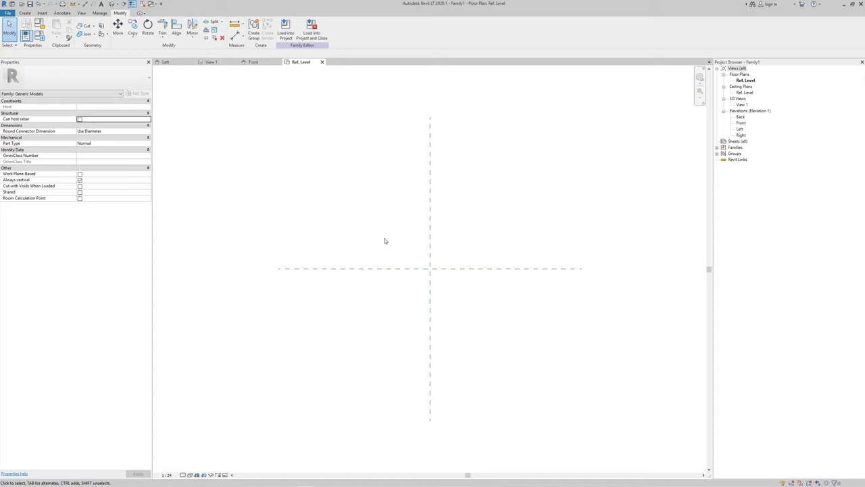
- Draw two vertical reference planes, about 1095 mm left and about 1020 mm right of the vertical centre plane
key(r)
key(p)
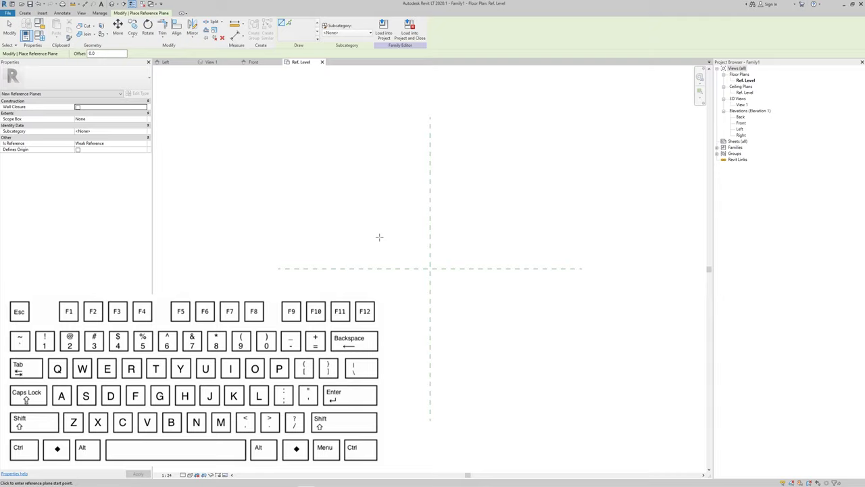
click(321, 129)
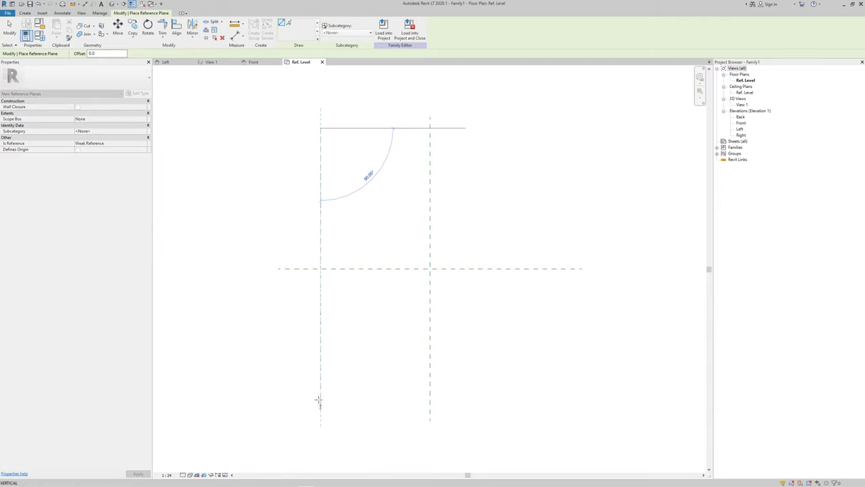
click(319, 395)
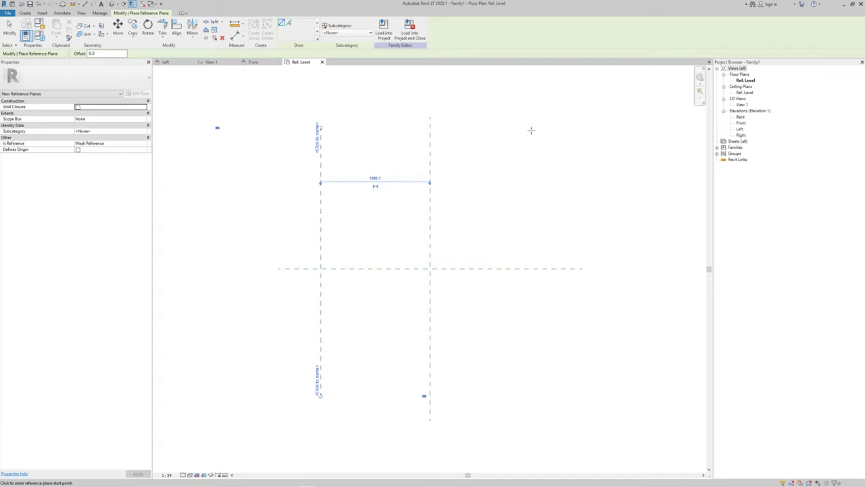
click(531, 128)
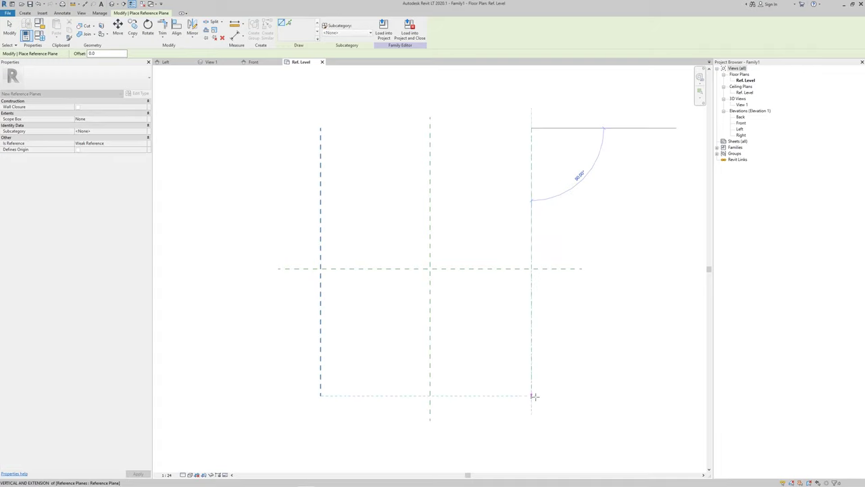
click(532, 396)
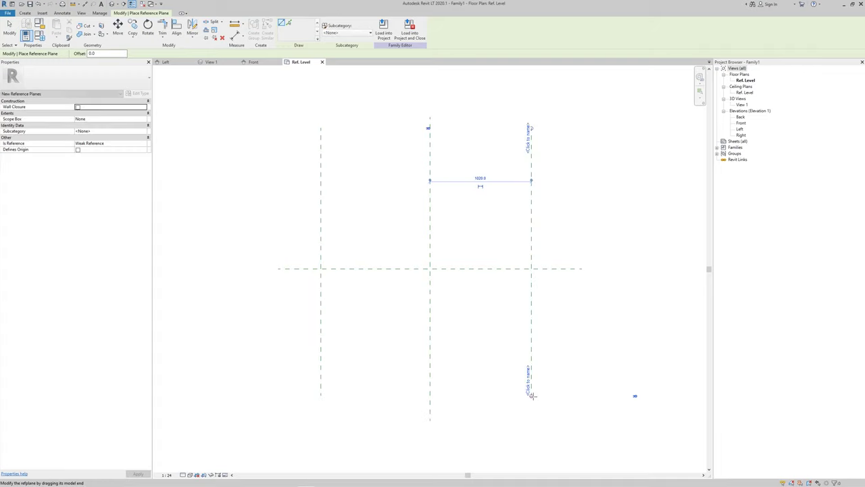
- Draw two horizontal reference planes, about 1058 mm above and about 1048 mm below the horizontal centre plane
click(291, 163)
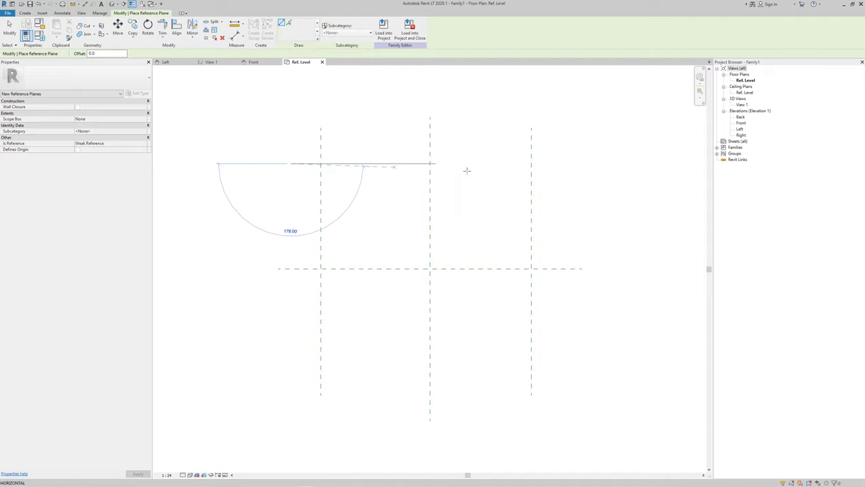
click(566, 164)
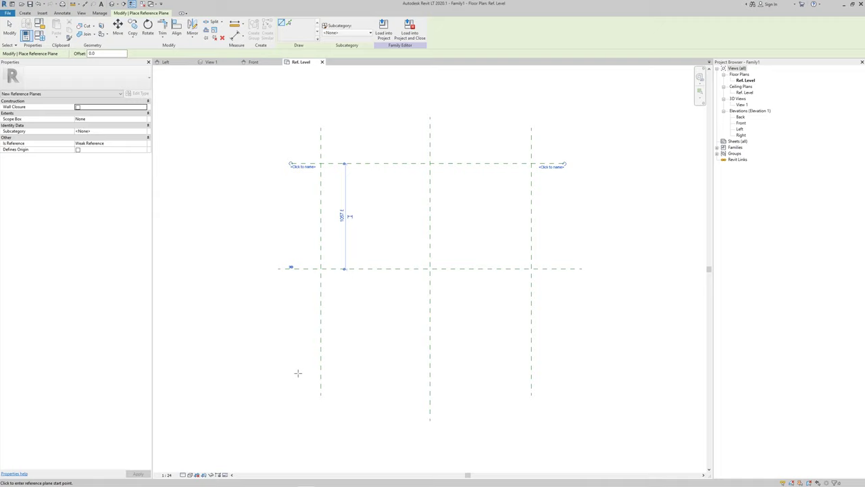
click(298, 373)
click(575, 373)
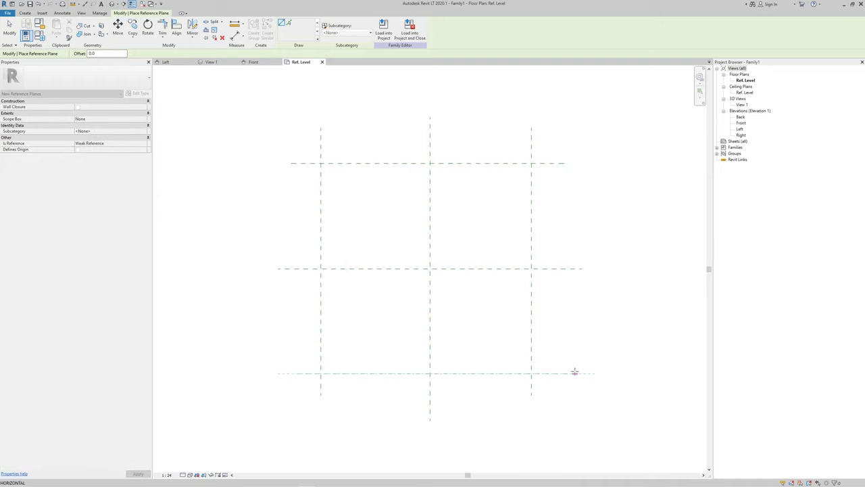
key(Escape)
key(Escape)
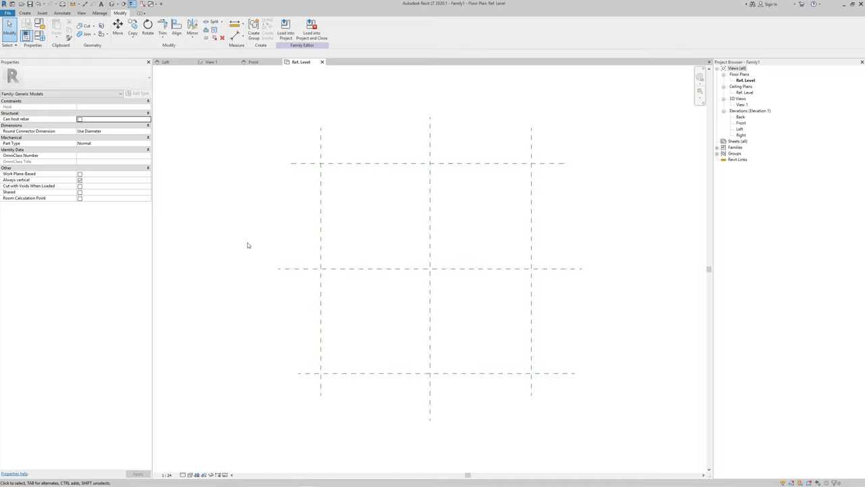
- Place an aligned dimension string across the three vertical reference planes above the grid and constrain its segments to be equal
key(d)
key(i)
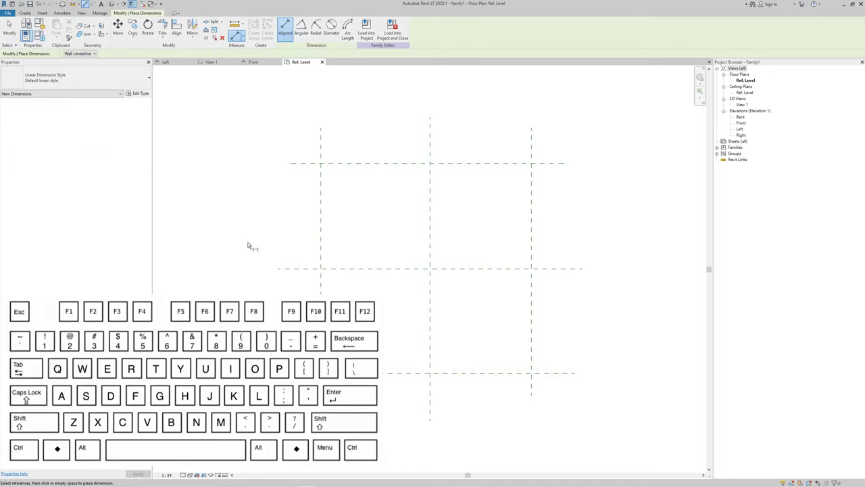
click(322, 143)
click(431, 146)
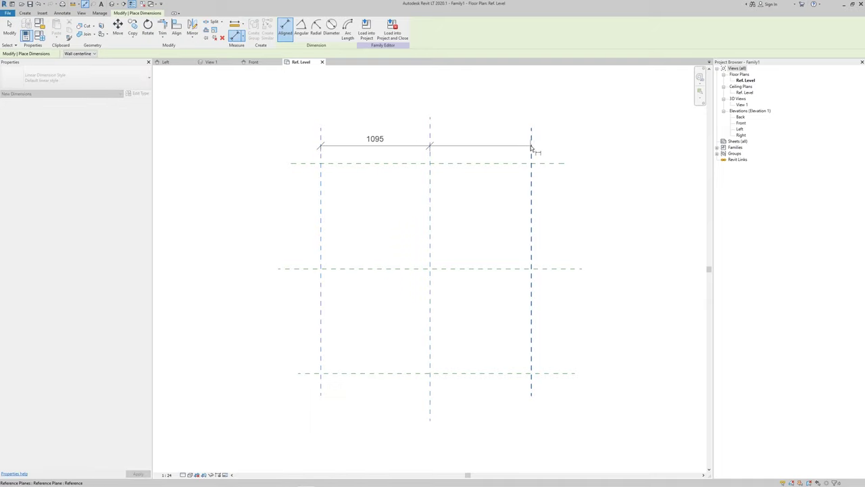
click(532, 148)
click(537, 99)
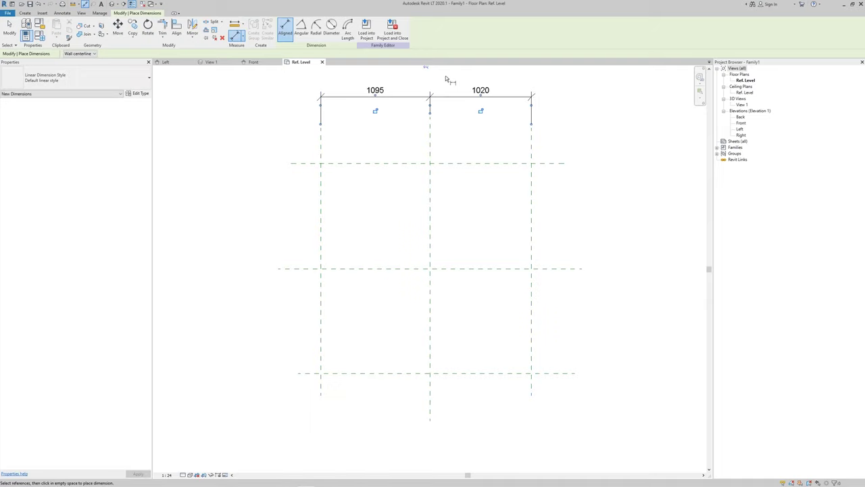
scroll(428, 72, up, 1)
scroll(428, 72, down, 1)
middle_drag(428, 73, 427, 88)
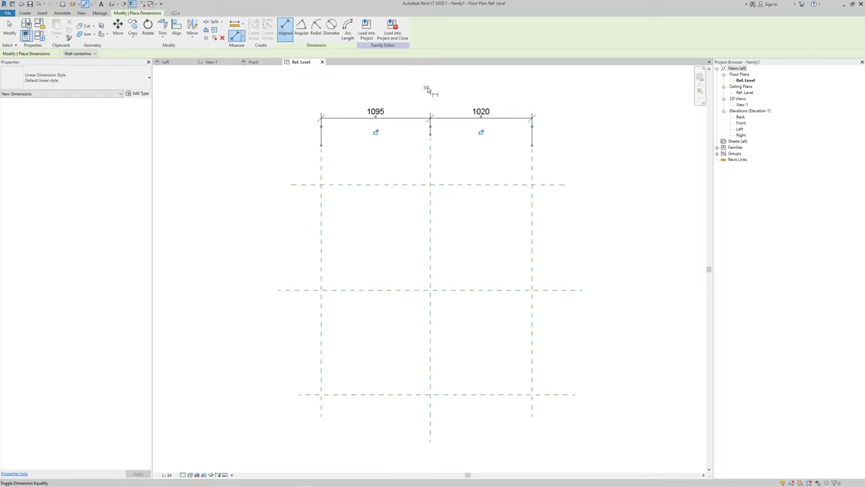
click(427, 88)
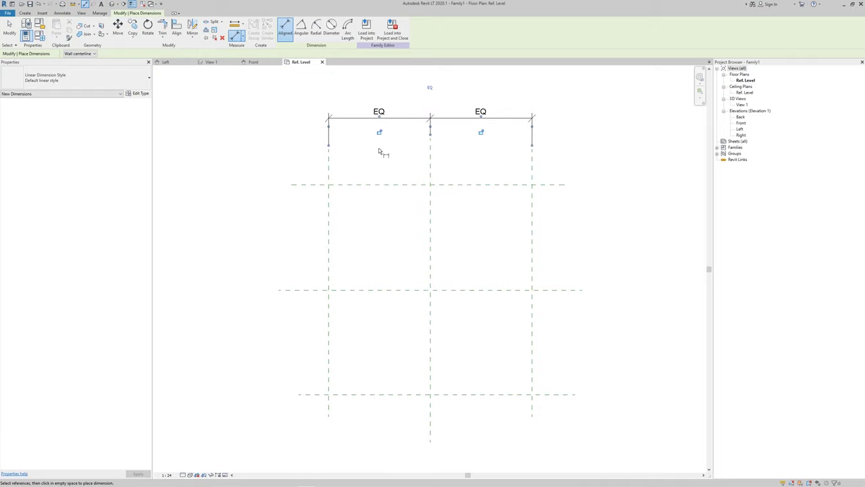
- Place an aligned dimension string across the three horizontal reference planes left of the grid and constrain its segments to be equal
click(298, 185)
click(295, 290)
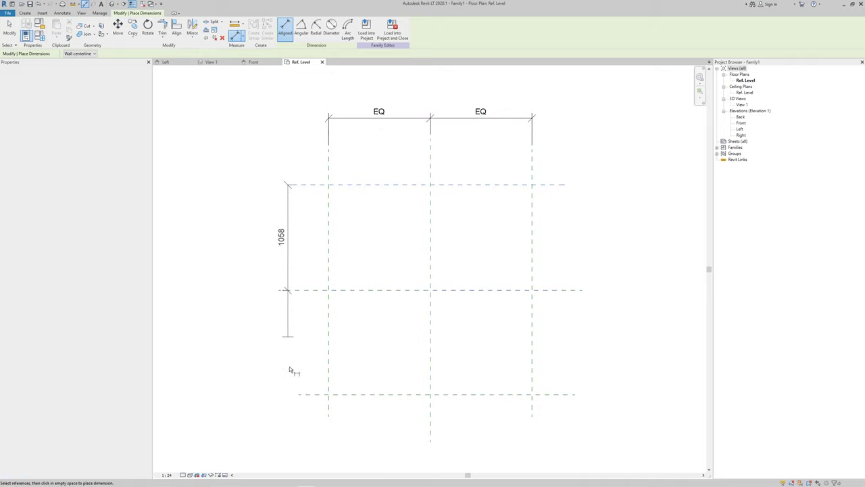
click(299, 395)
click(226, 392)
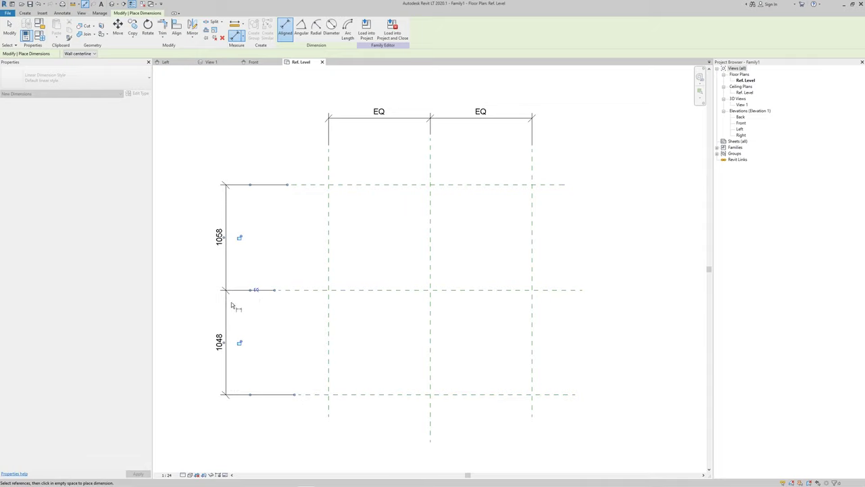
click(256, 290)
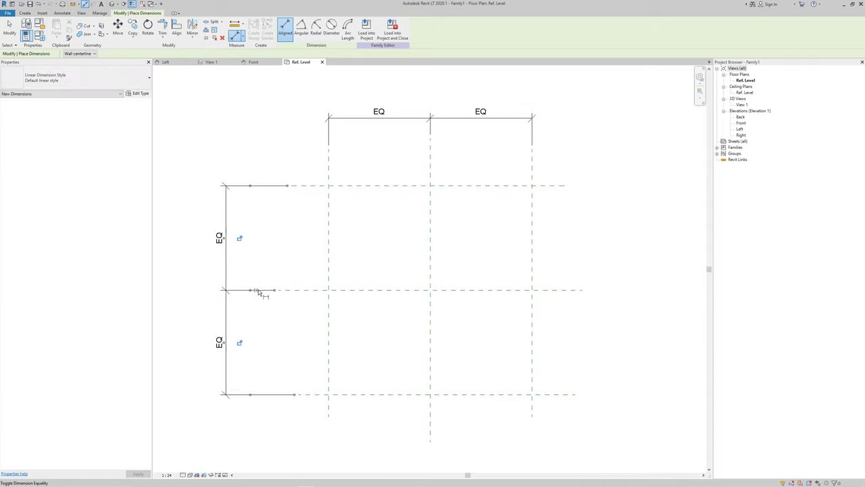
- Add overall dimensions between the outer vertical planes and between the outer horizontal planes, inside the equal dimension strings
click(329, 168)
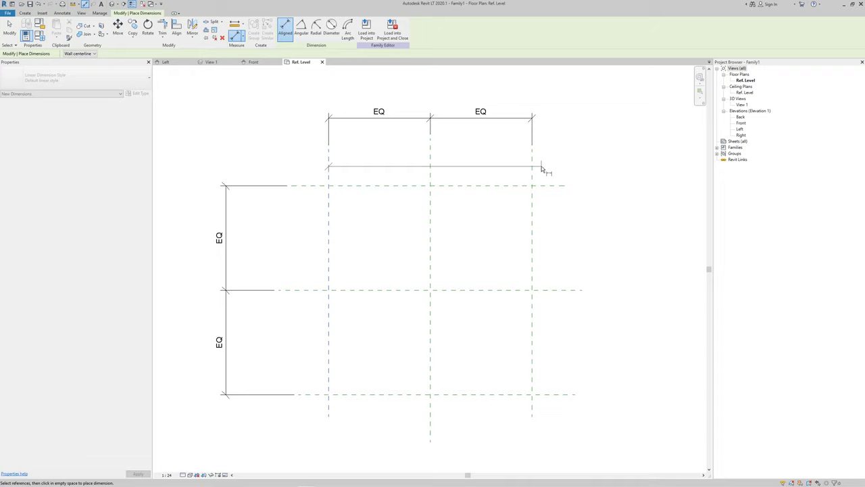
click(533, 168)
click(521, 136)
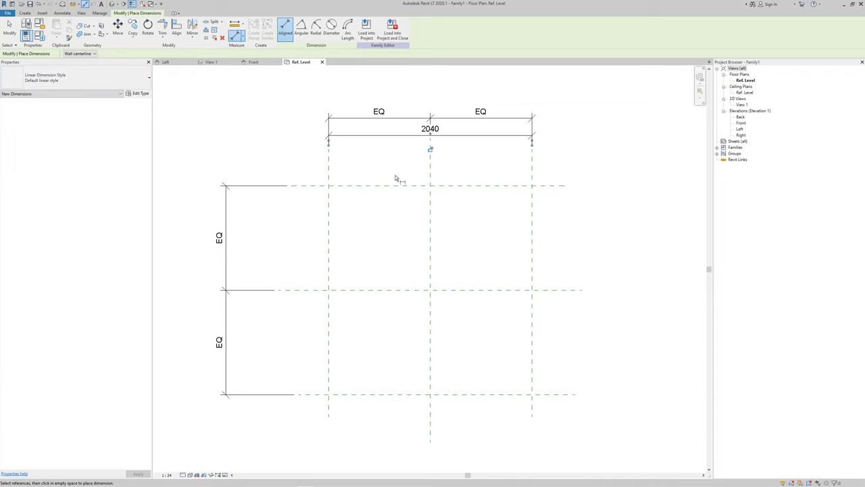
click(305, 186)
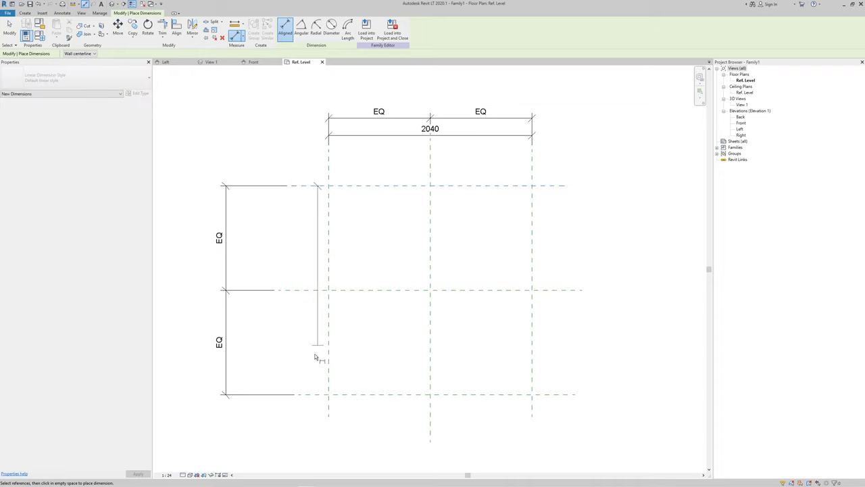
click(304, 394)
click(249, 381)
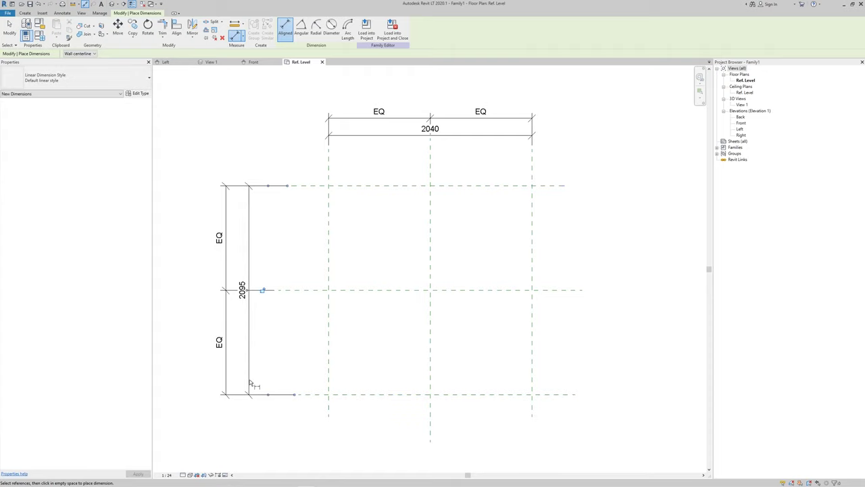
key(Escape)
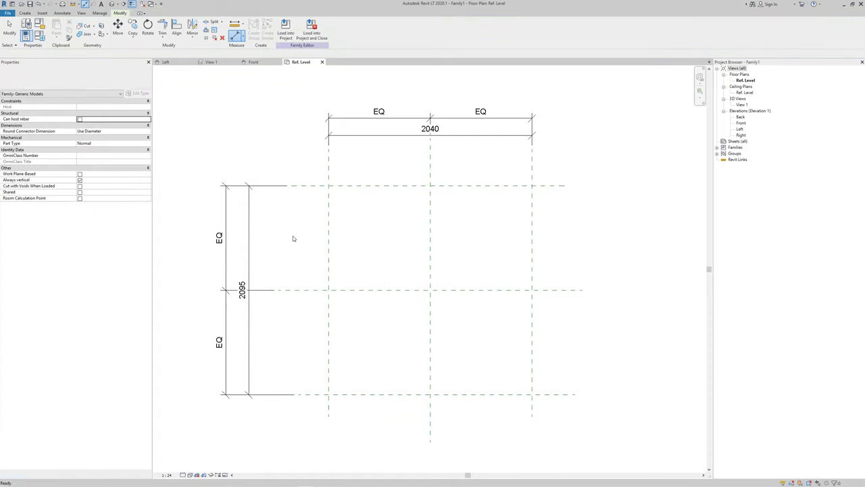
- Label the overall horizontal dimension with a new family type parameter named Width, grouped under Dimensions
click(399, 135)
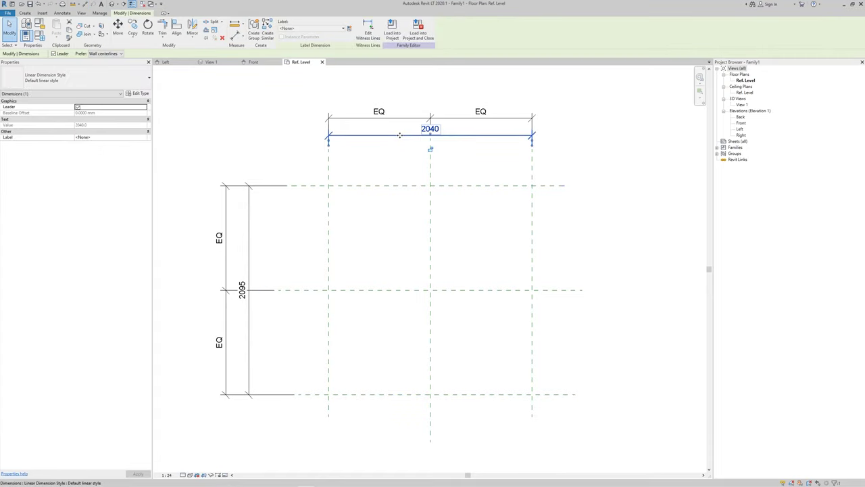
click(349, 28)
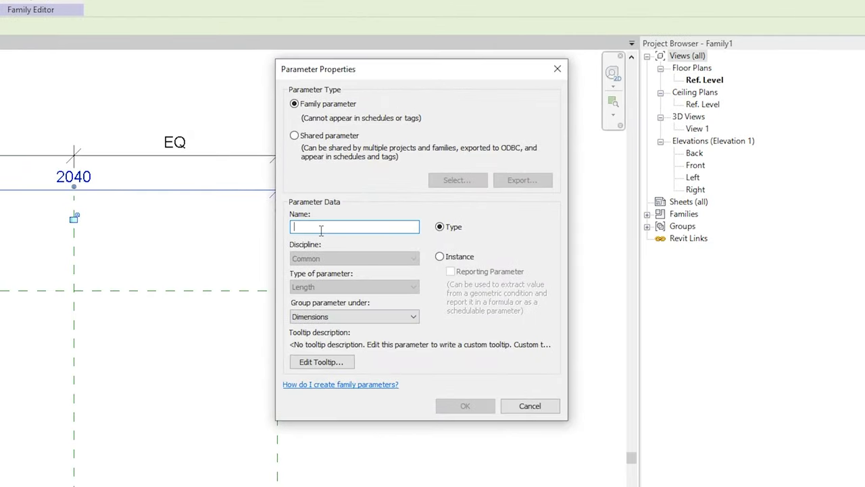
text(Widt)
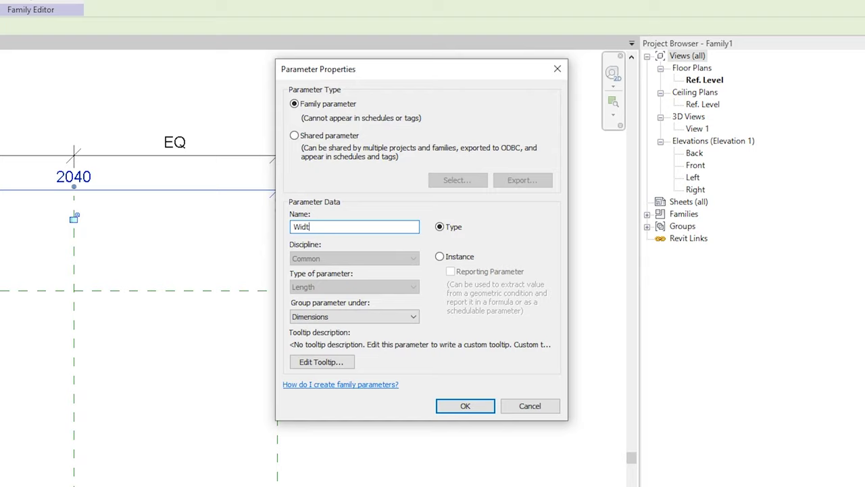
text(h)
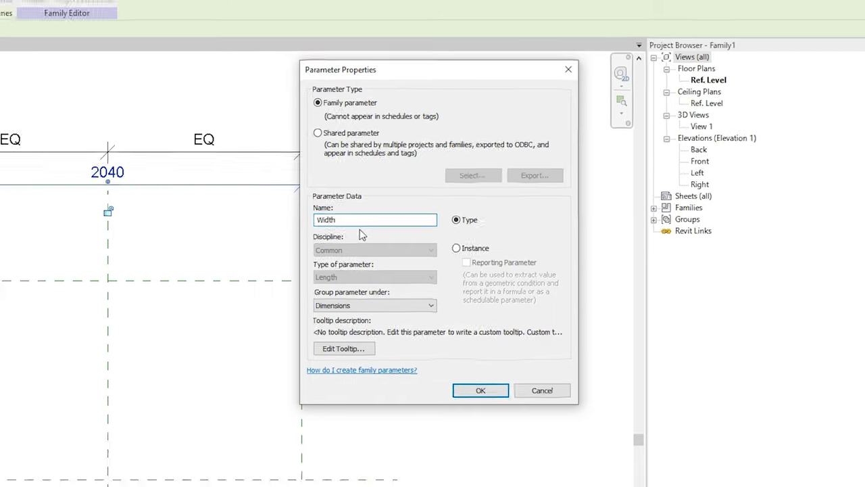
click(447, 405)
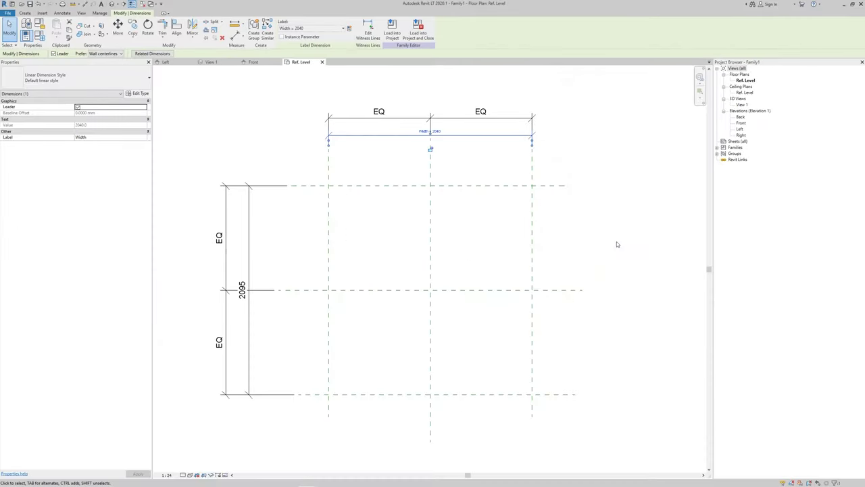
click(616, 241)
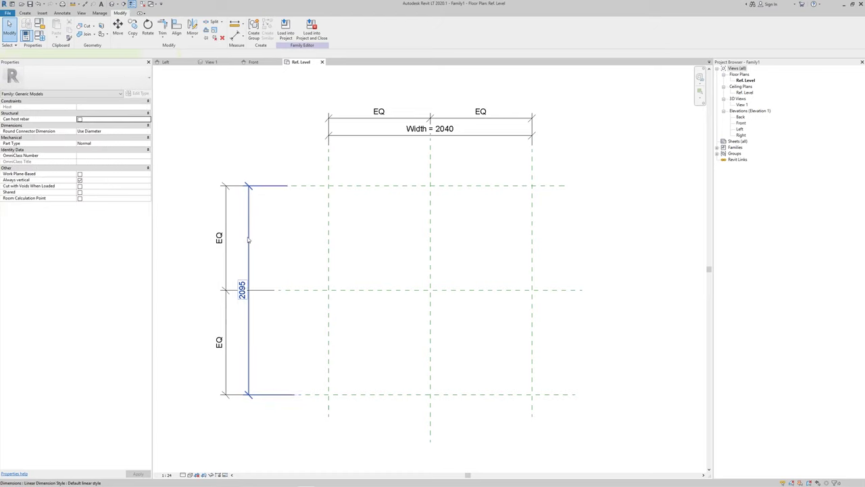
- Label the overall vertical dimension with a new family type parameter named Depth, grouped under Dimensions
click(244, 290)
click(349, 30)
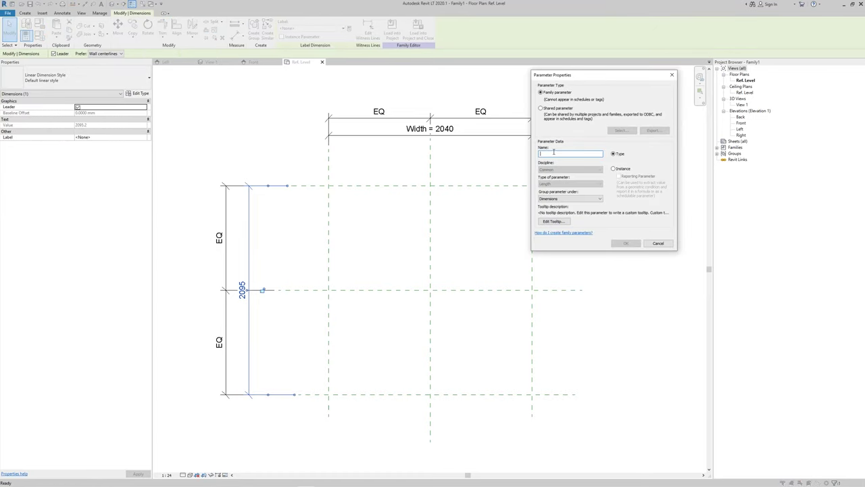
text(Depth)
click(626, 243)
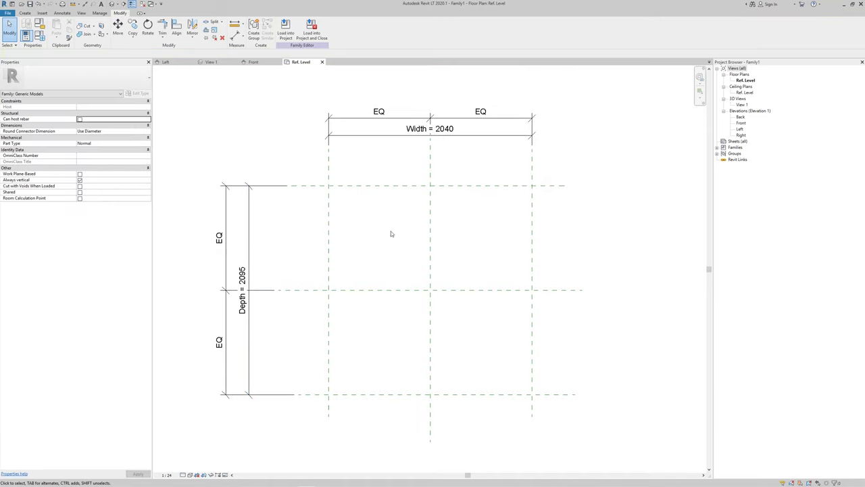
- Flex the framework by moving the right outer vertical reference plane outward until Width is 2120 mm
click(533, 164)
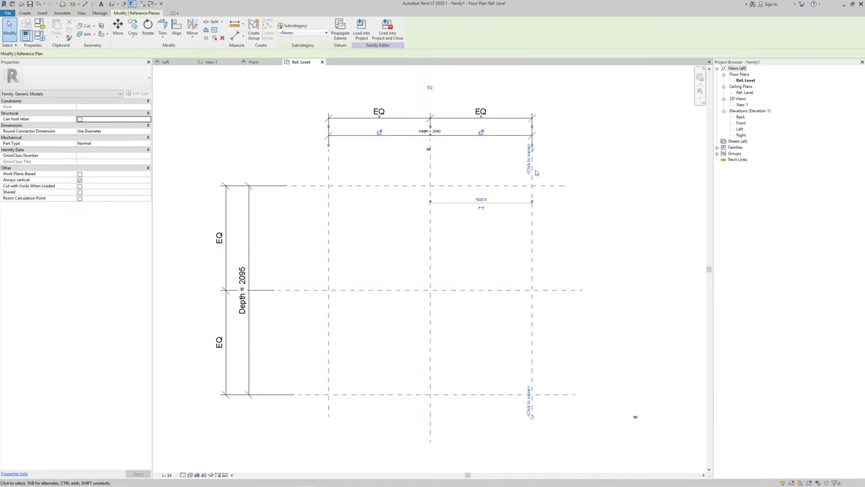
mouse_move(533, 180)
mouse_down()
mouse_move(561, 181)
mouse_move(525, 180)
mouse_move(538, 180)
mouse_up()
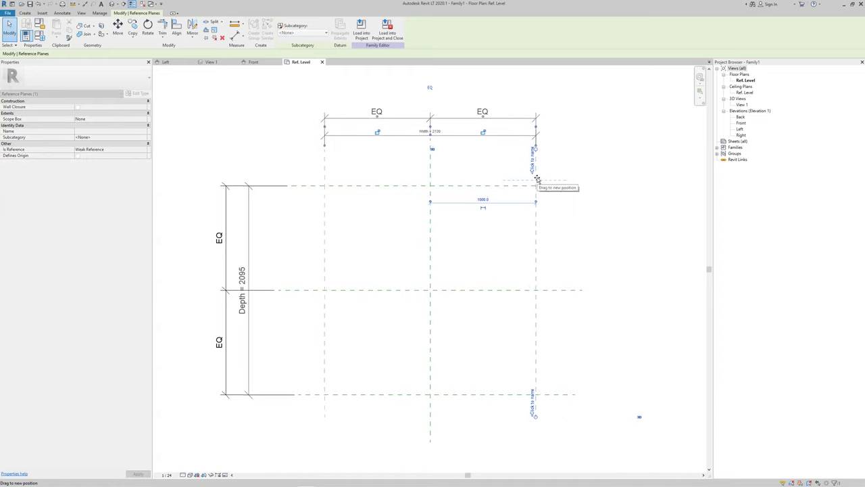
drag(538, 179, 538, 180)
key(Escape)
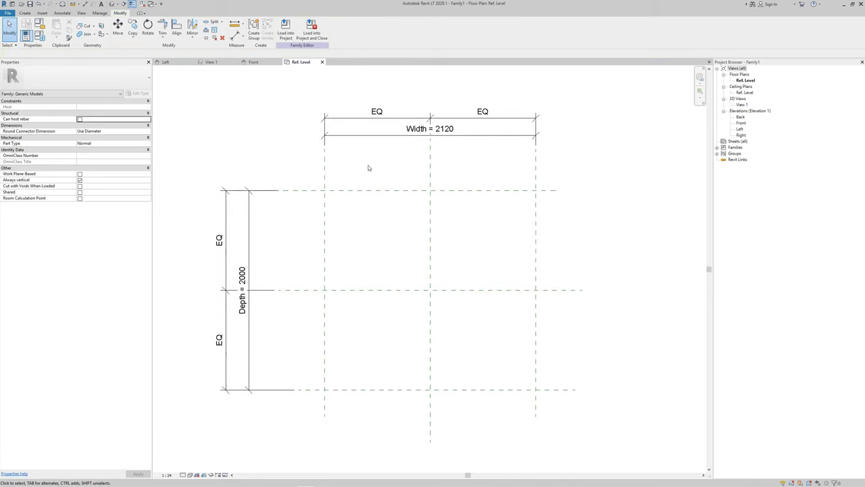
- Set the family type parameters Depth to 600 mm and Width to 1200 mm and apply them
click(39, 36)
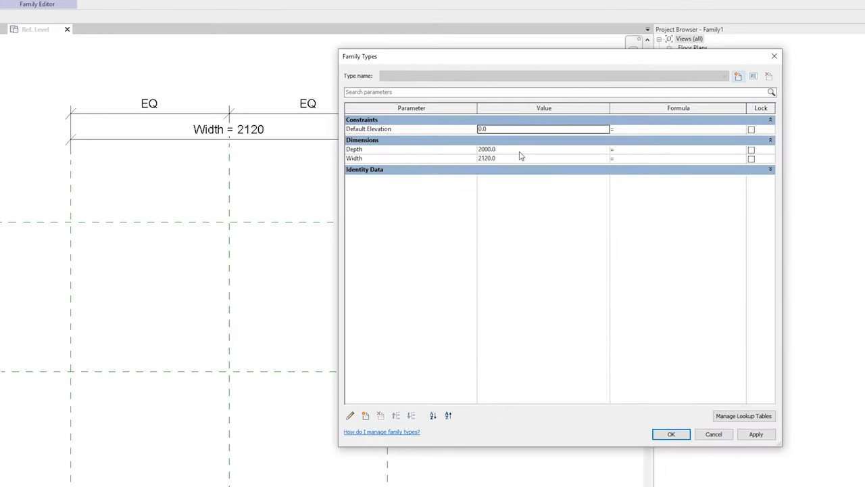
click(522, 149)
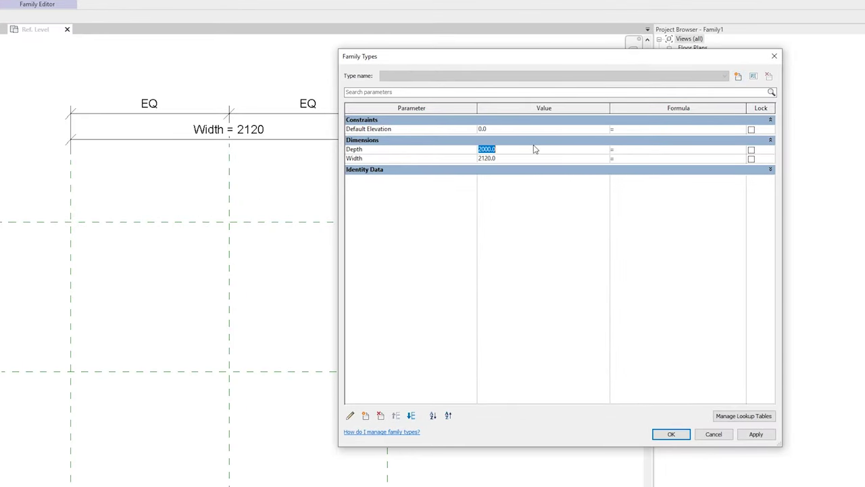
text(600)
click(520, 160)
text(1)
click(756, 435)
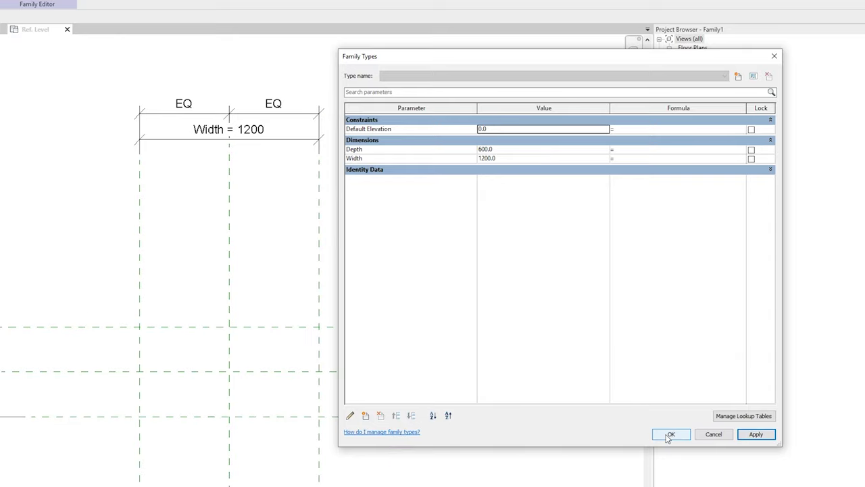
click(669, 434)
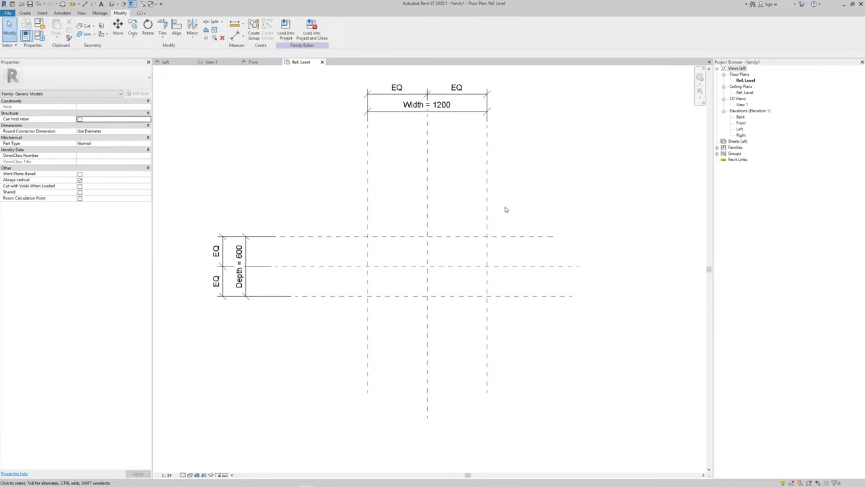
- In the front elevation, draw a horizontal reference plane about 1060 mm above Ref. Level and name it "table surface"
click(260, 62)
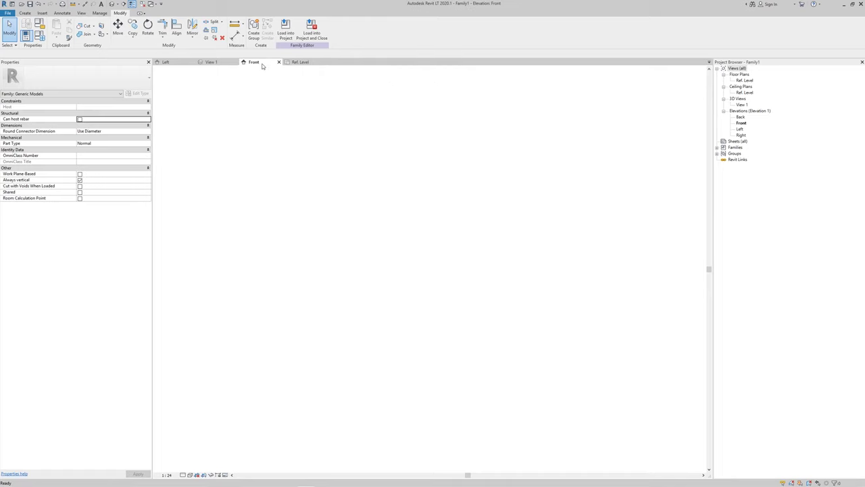
key(r)
key(p)
click(270, 267)
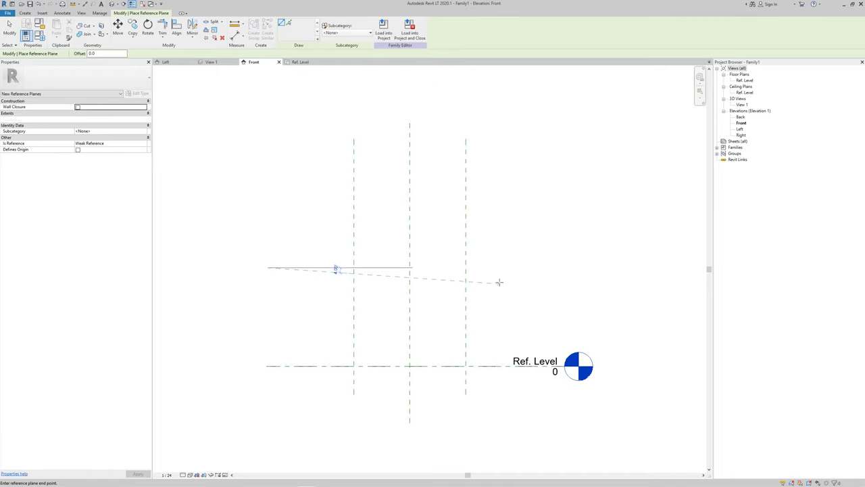
click(563, 268)
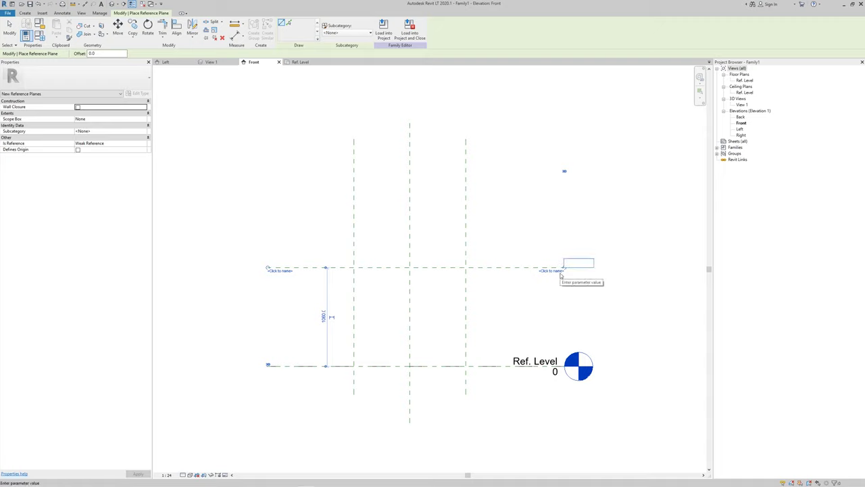
text(table surface)
key(Return)
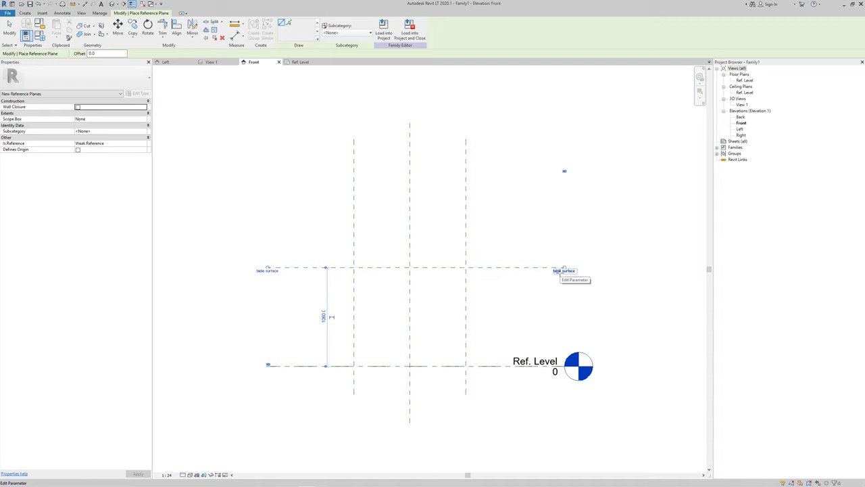
- Place an aligned dimension between Ref. Level and the table surface plane, left of the vertical planes
key(d)
key(i)
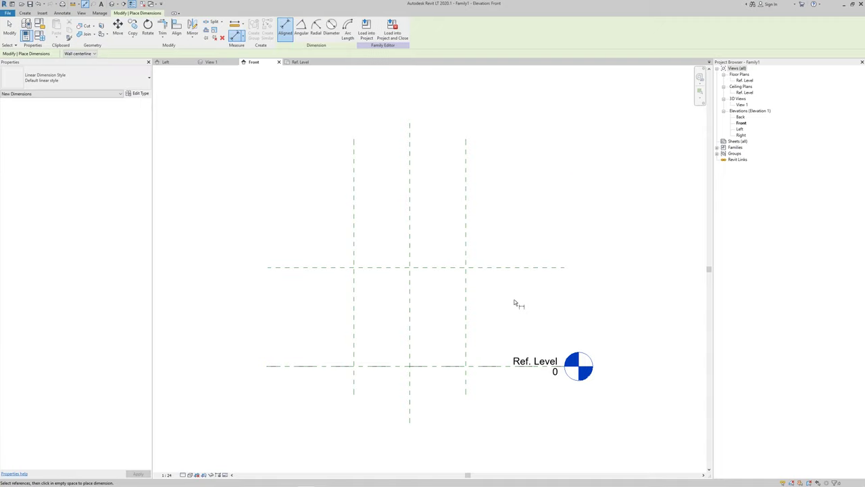
click(298, 366)
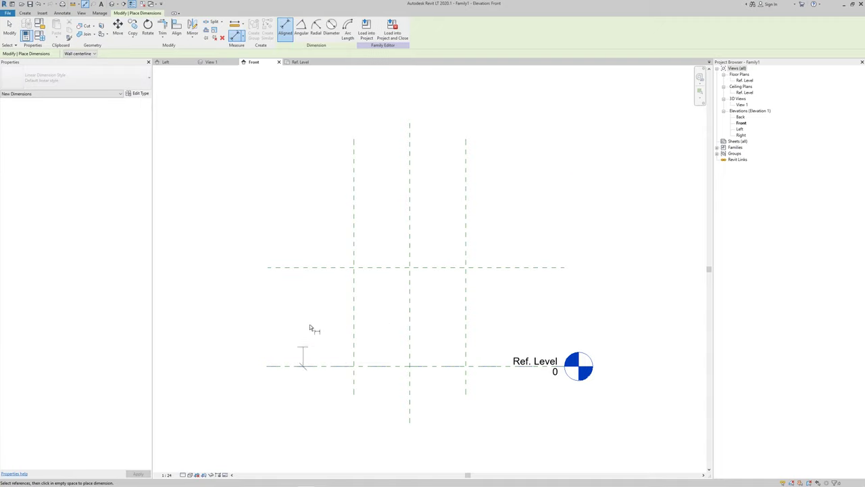
click(312, 268)
click(283, 296)
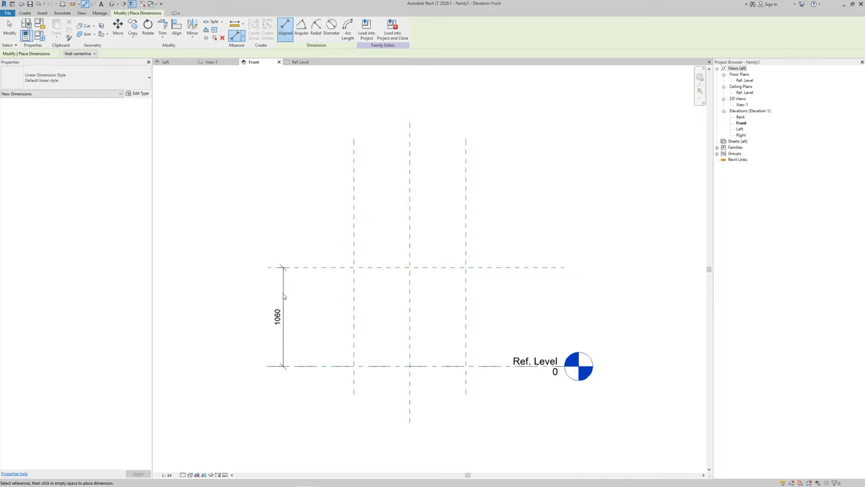
key(Escape)
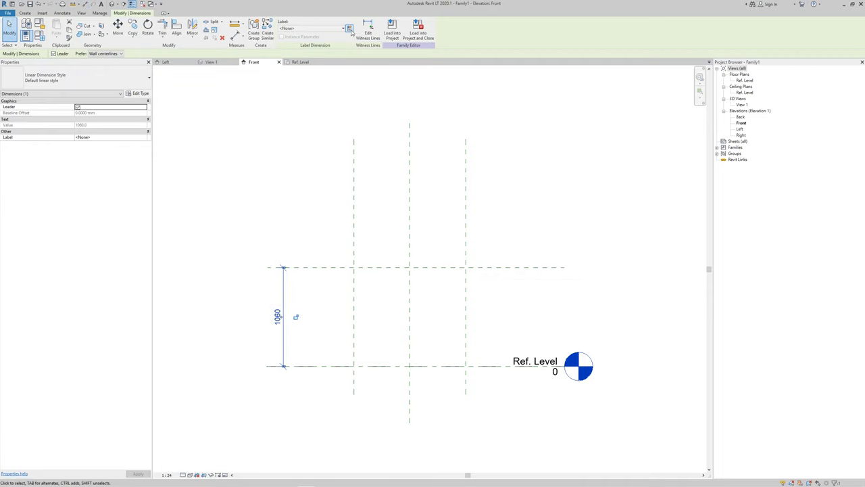
- Label the vertical dimension with a new family type parameter named Height, grouped under Dimensions
click(349, 28)
text(H)
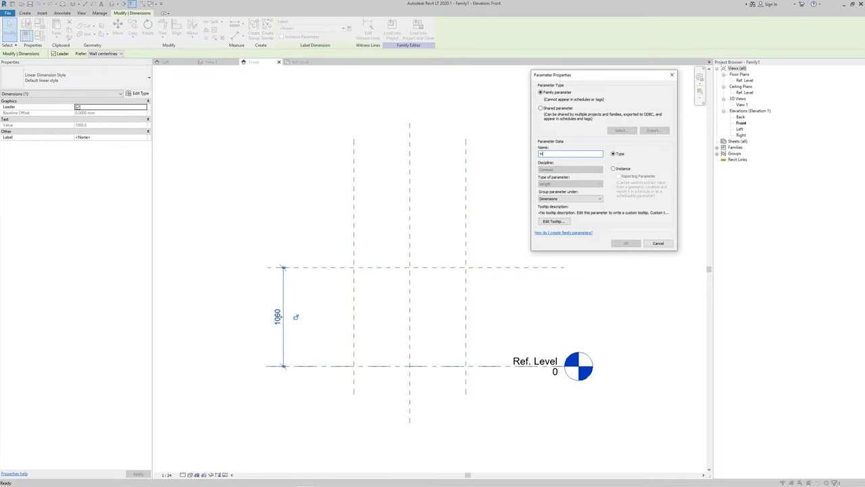
text(eight)
click(625, 244)
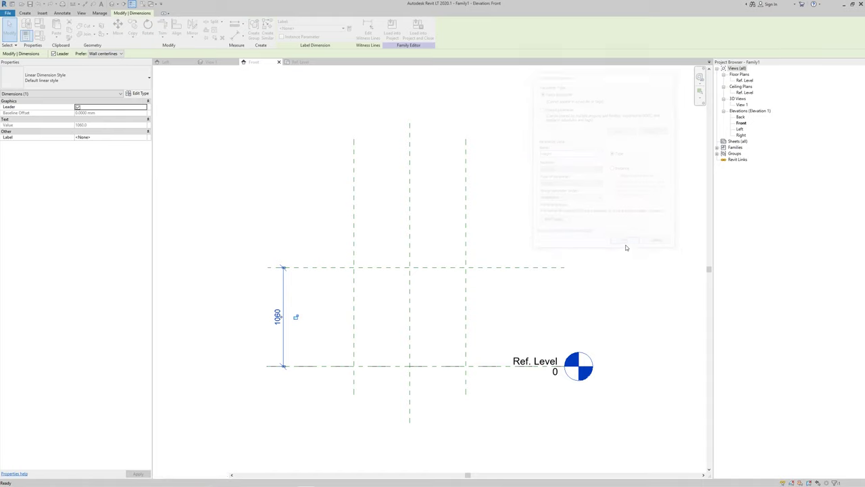
click(331, 192)
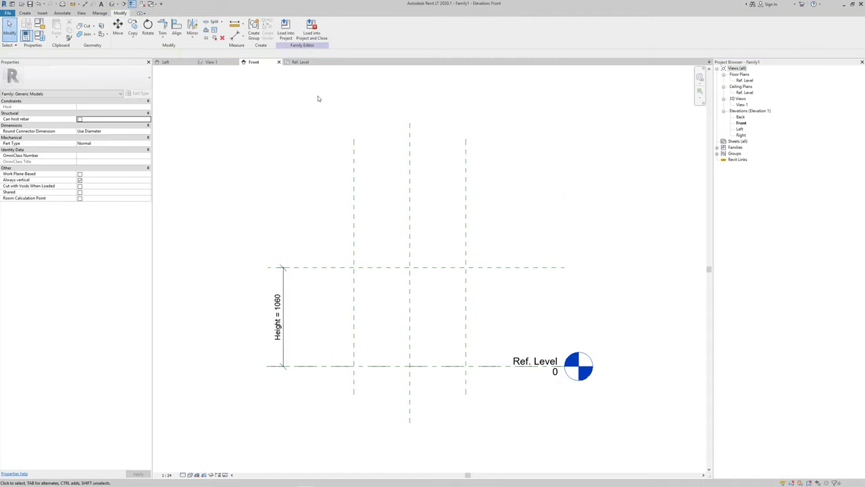
- Start an extrusion in the Ref. Level plan and set its work plane to the table surface reference plane
click(300, 62)
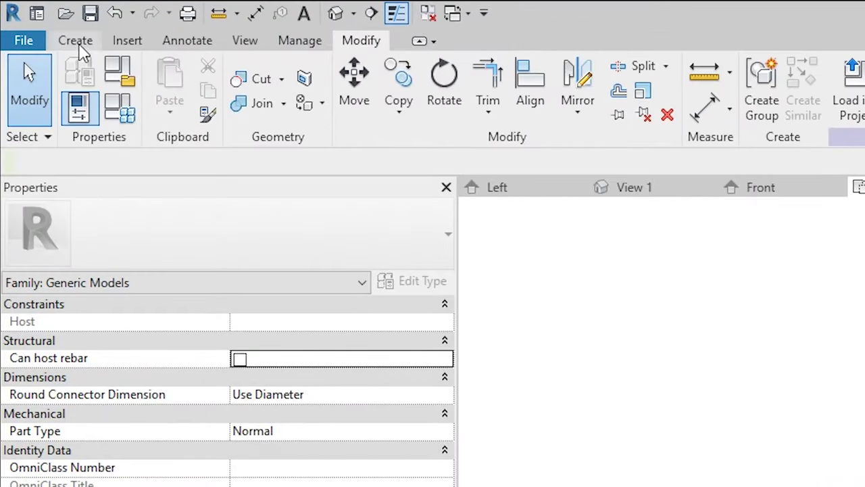
click(75, 42)
click(174, 91)
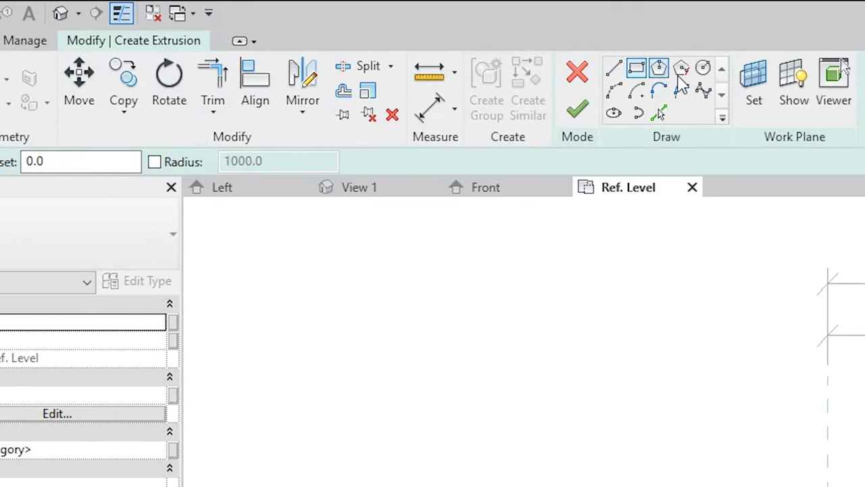
click(754, 78)
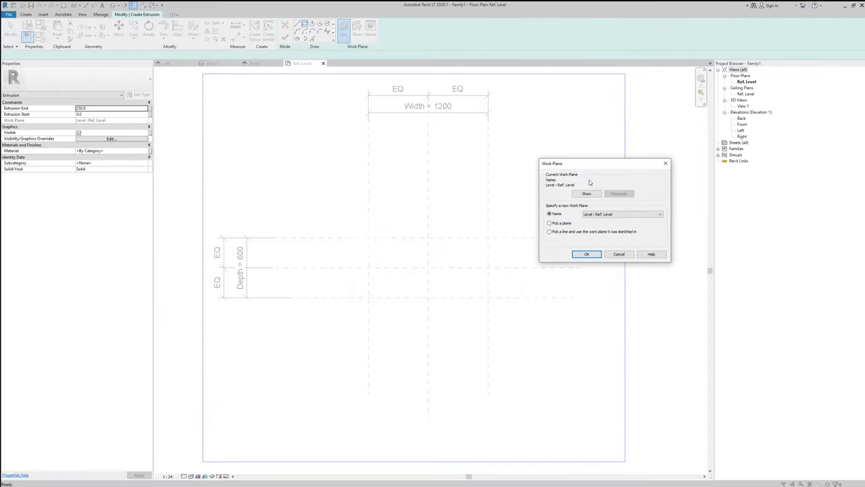
click(637, 214)
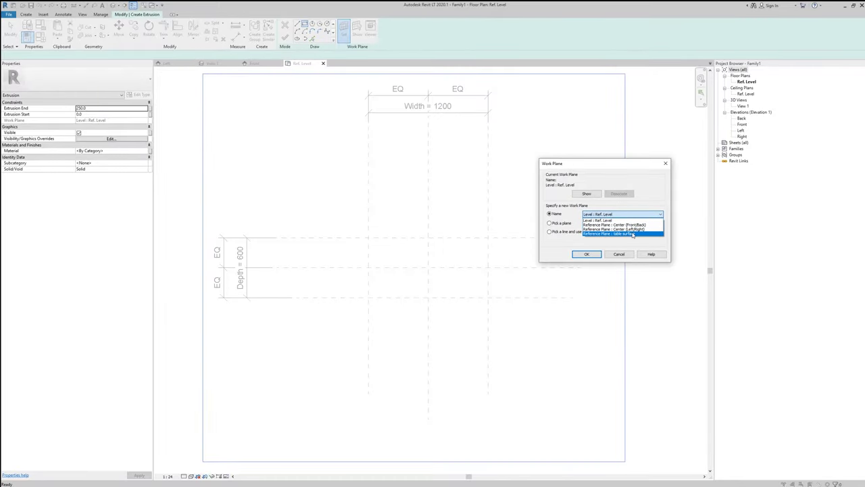
click(633, 234)
click(587, 253)
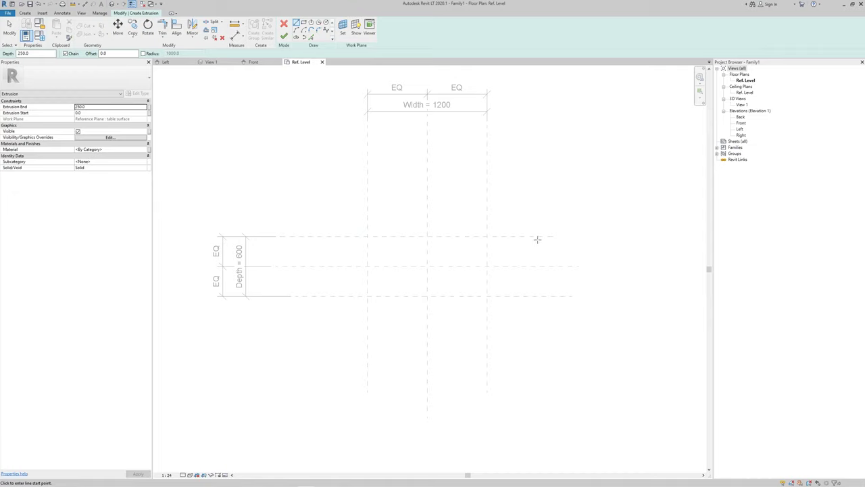
- Extrude the tabletop to an end of -50 mm from a rectangle locked to the outer reference planes, and check it in the front elevation
click(100, 106)
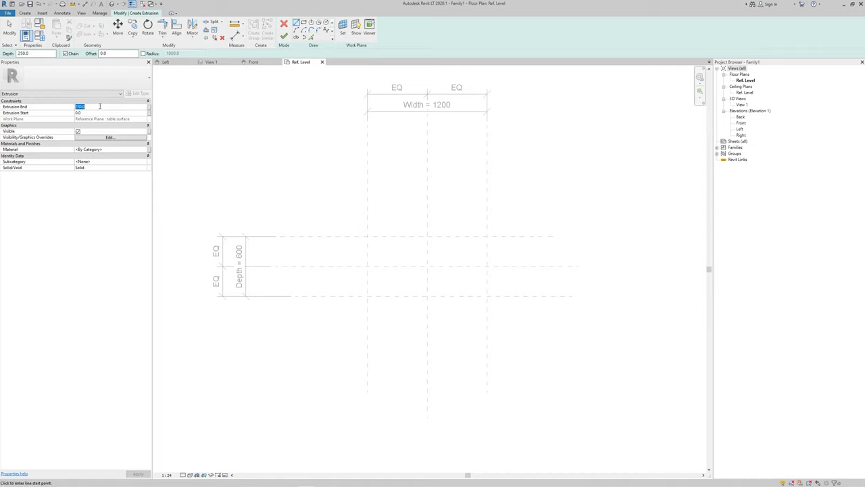
text(-)
click(368, 237)
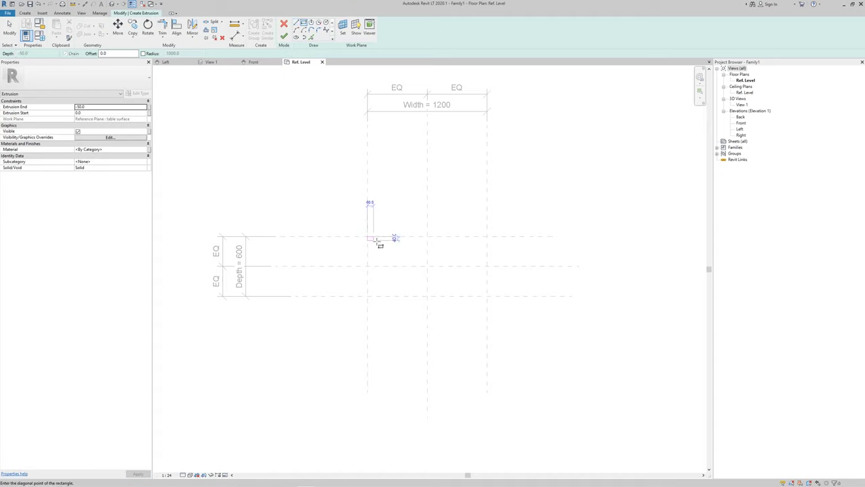
click(487, 296)
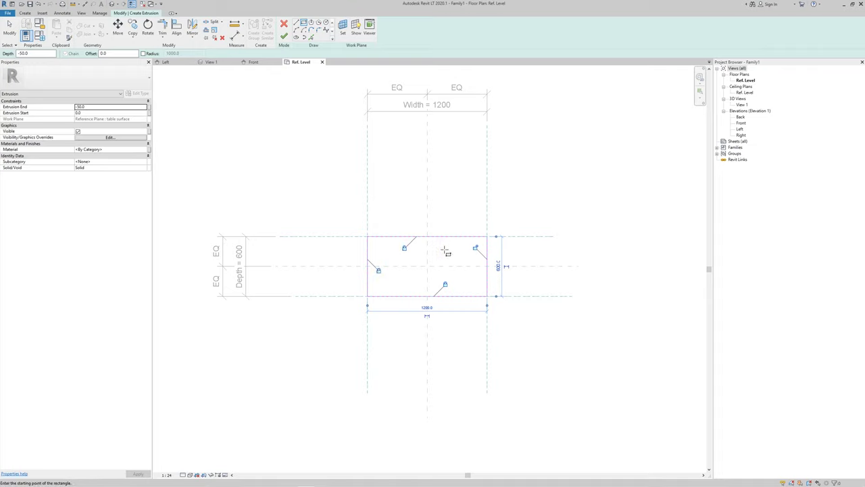
click(284, 36)
click(257, 62)
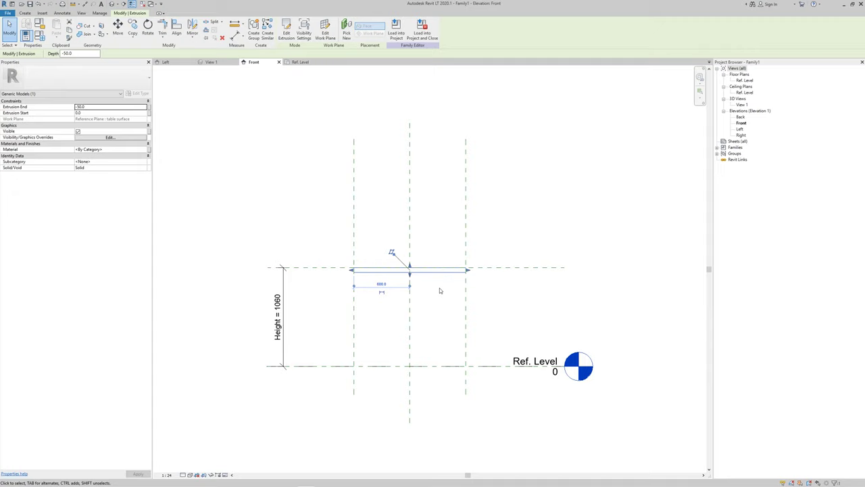
key(Escape)
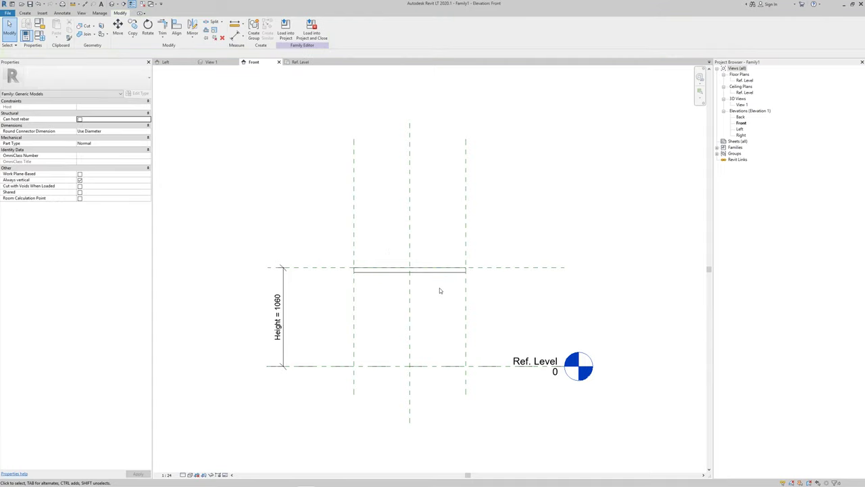
- In the Ref. Level plan, draw two vertical reference planes about 80 mm inside the tabletop's left and right edges
click(302, 63)
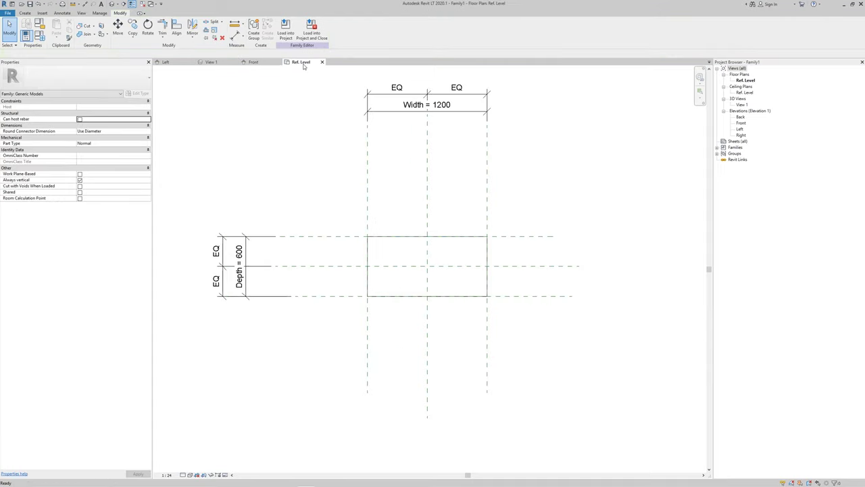
key(r)
key(p)
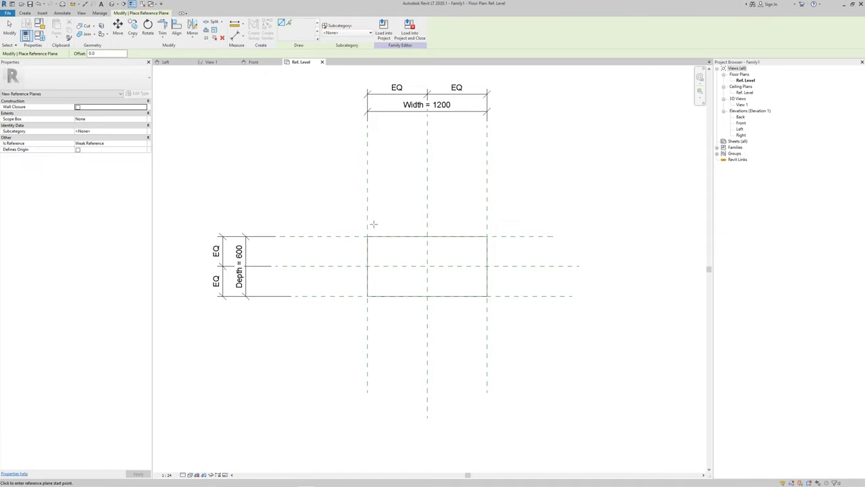
scroll(375, 231, up, 2)
scroll(375, 234, up, 1)
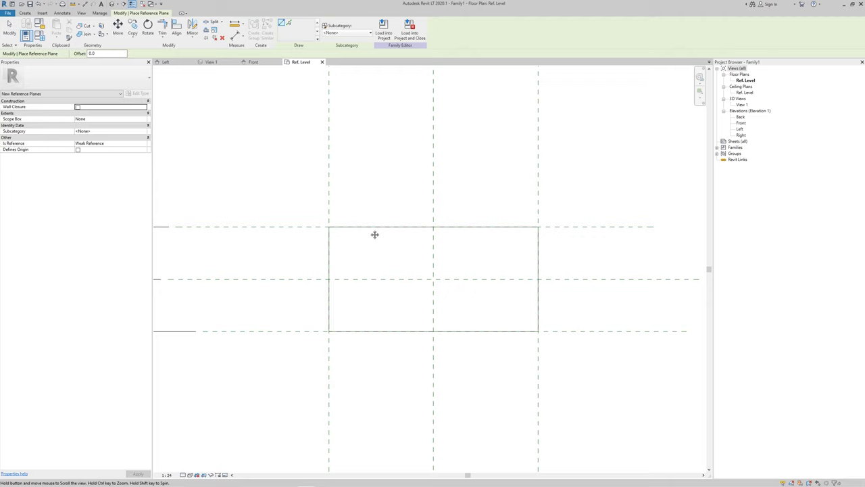
click(341, 211)
click(339, 366)
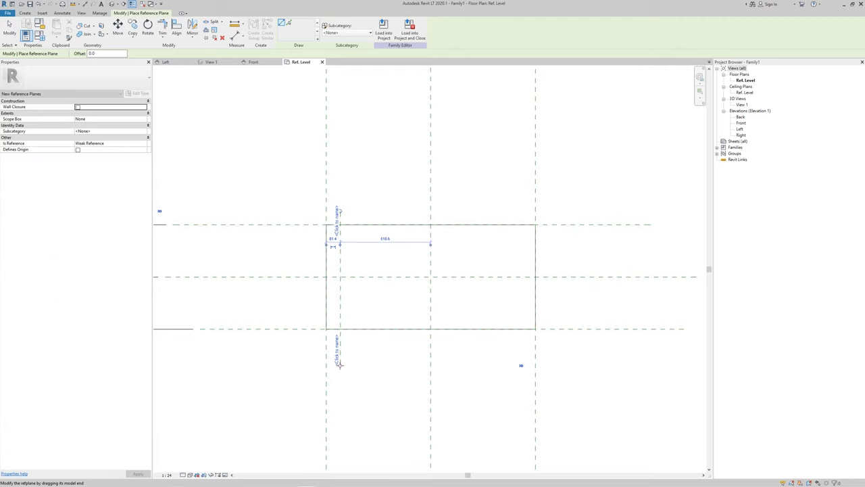
click(522, 214)
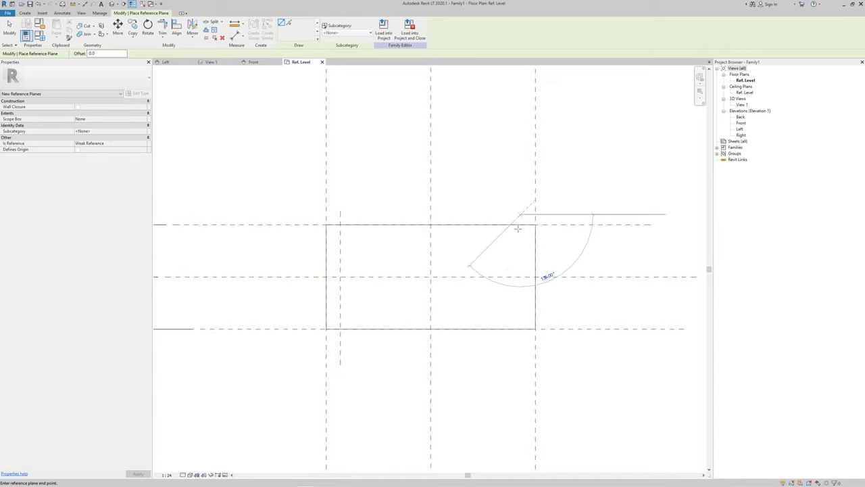
click(523, 390)
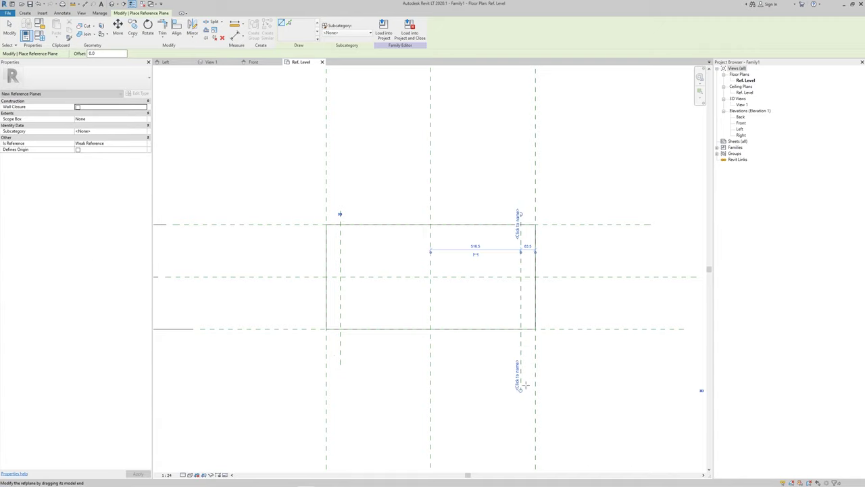
- Draw two horizontal reference planes about 53 mm and 64 mm inside the tabletop's back and front edges
click(309, 233)
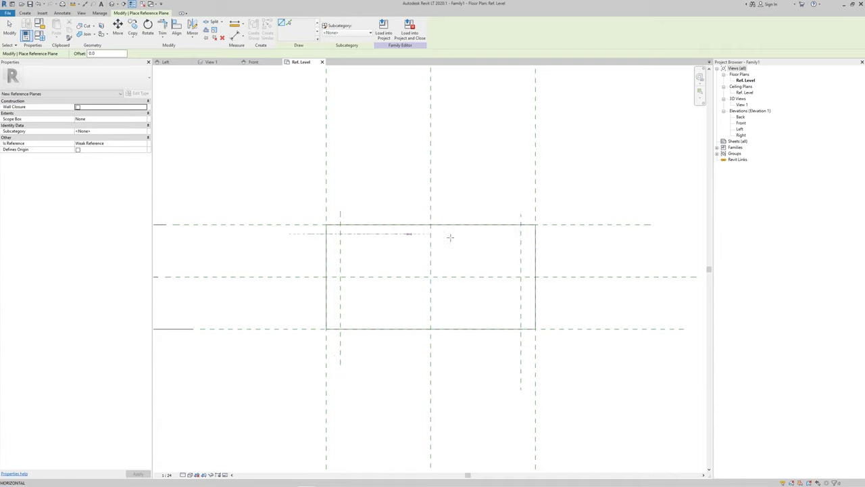
click(556, 233)
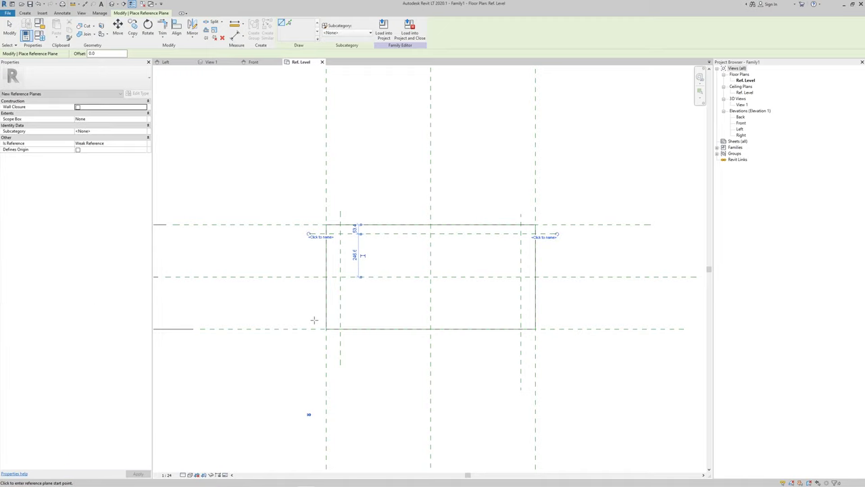
click(313, 317)
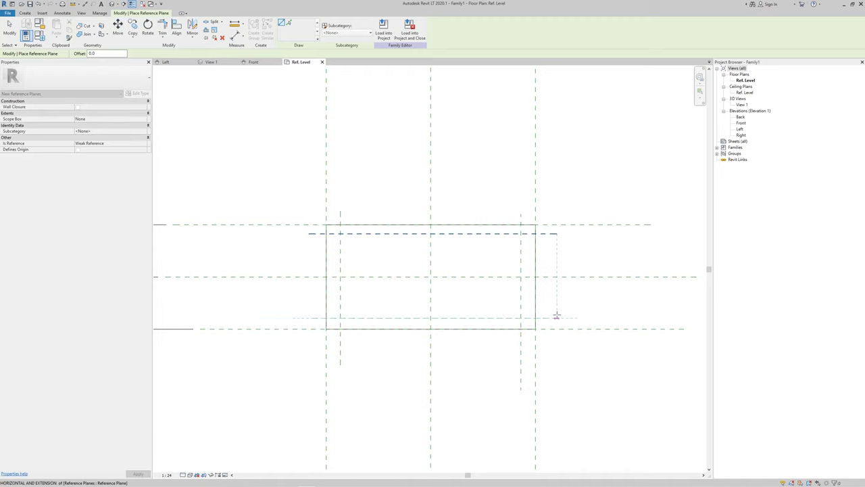
click(556, 315)
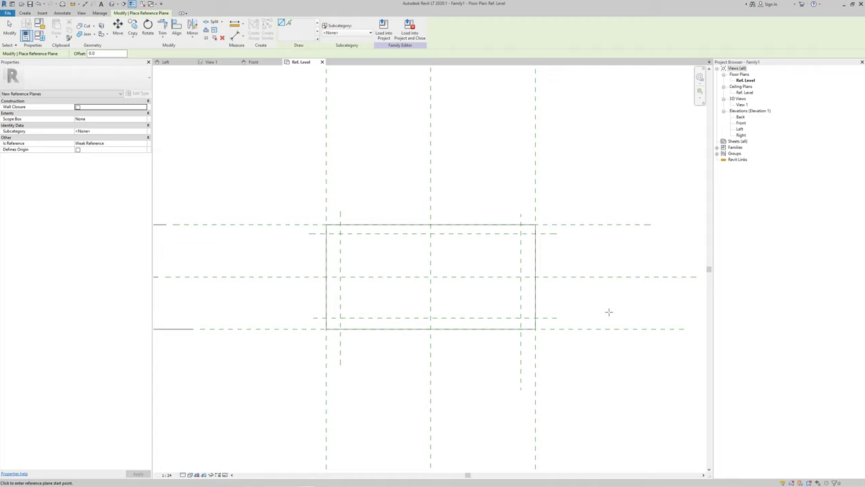
- Dimension the offset of each of the four inset reference planes from its neighbouring outer reference plane
key(d)
key(i)
click(306, 224)
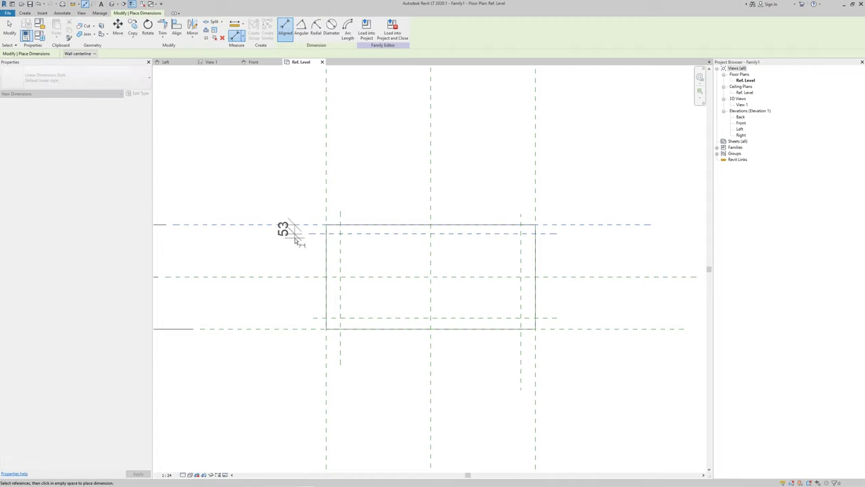
click(295, 238)
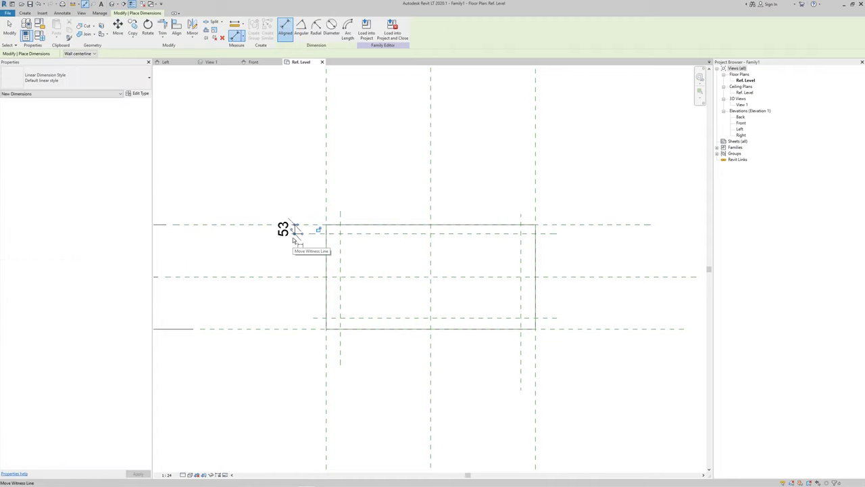
click(333, 213)
click(349, 198)
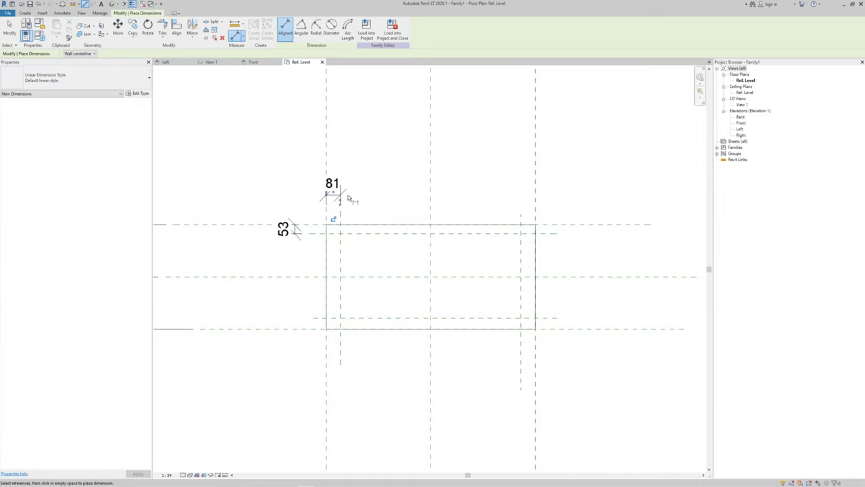
click(536, 217)
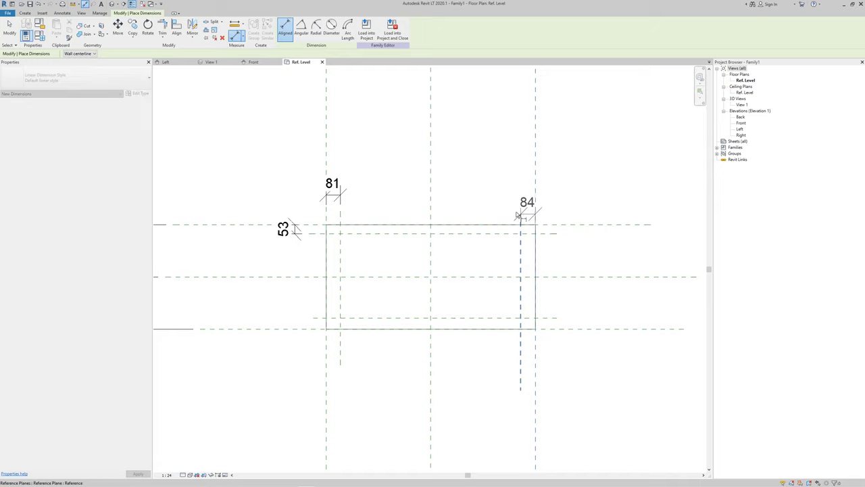
click(506, 212)
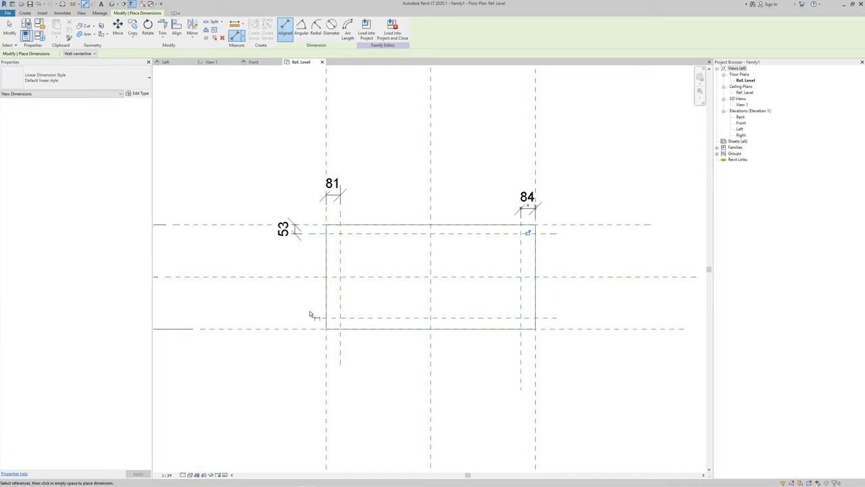
click(292, 321)
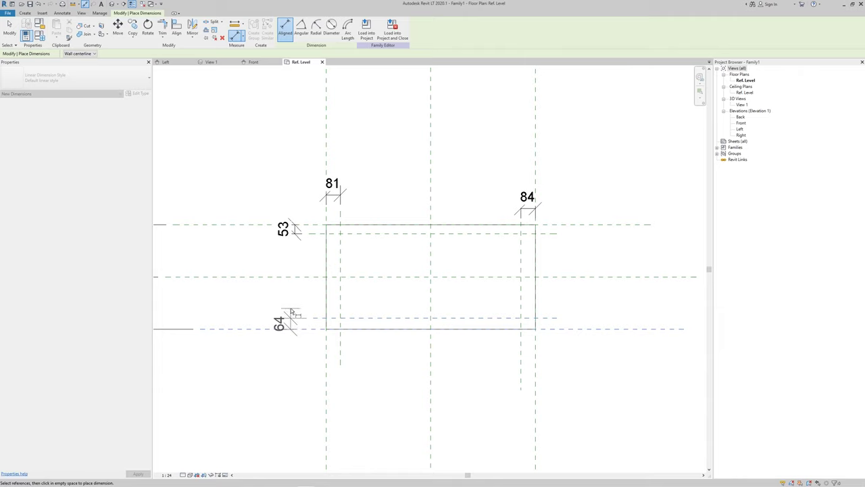
key(Escape)
key(Escape)
- Label all four inset dimensions with one new family type parameter named Leg, grouped under Dimensions
click(279, 323)
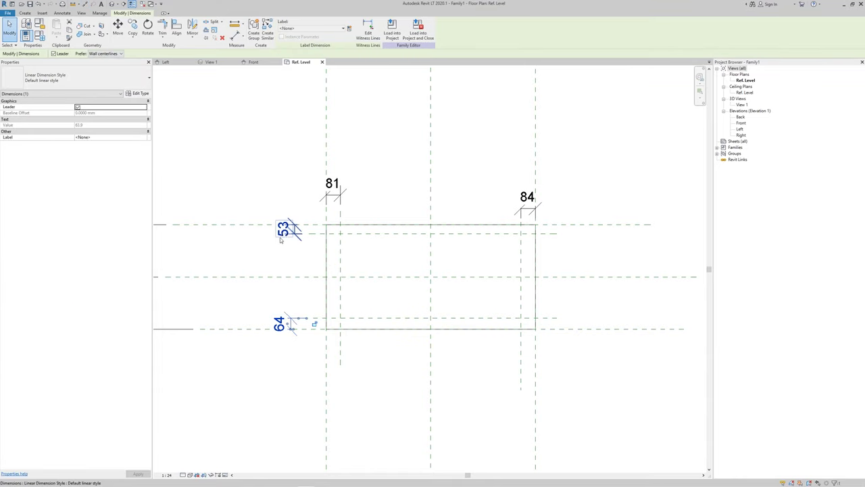
ctrl+click(283, 229)
ctrl+click(332, 184)
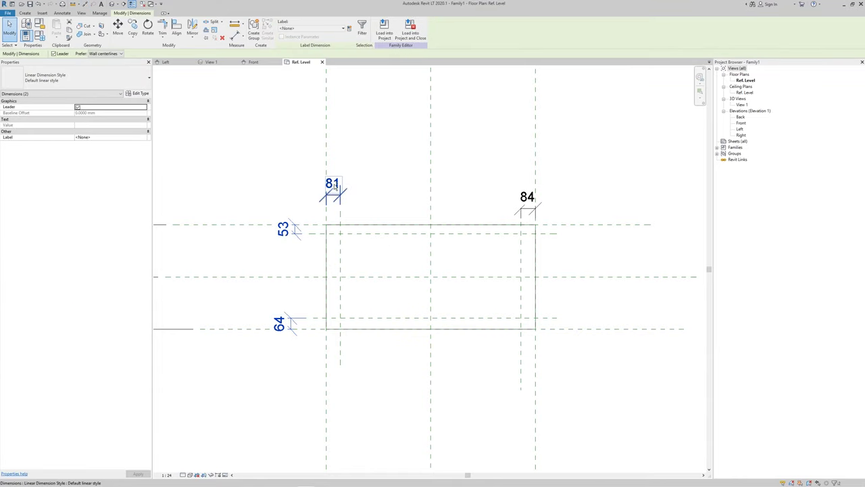
ctrl+click(524, 197)
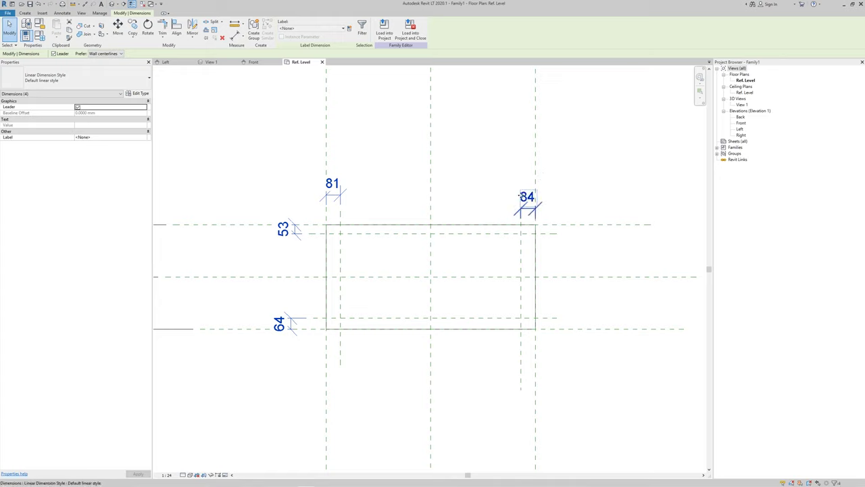
click(349, 30)
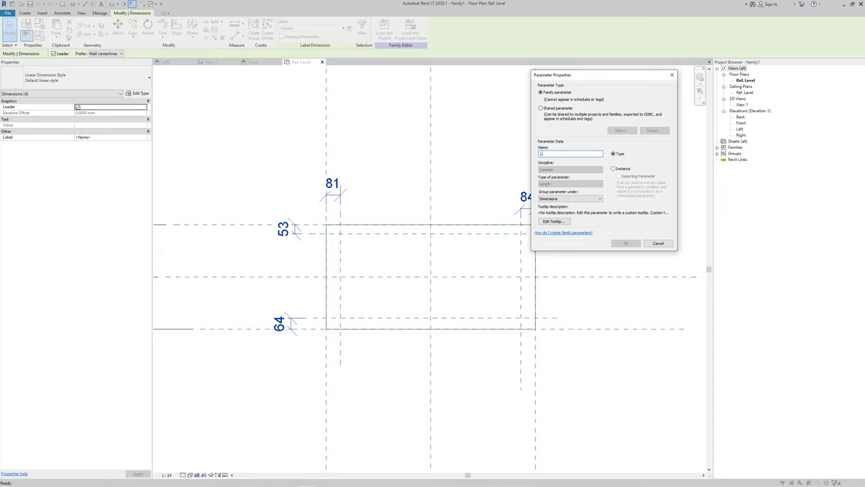
text(Leg)
click(624, 243)
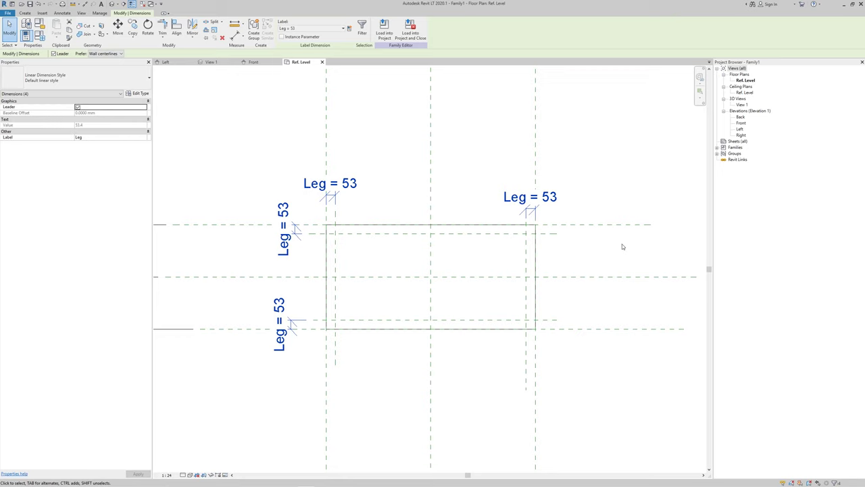
key(Escape)
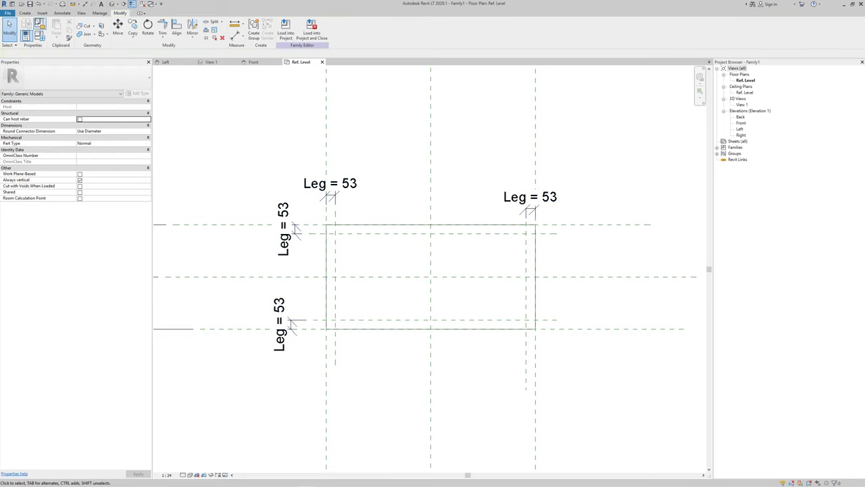
- Start an extrusion with an end of 250 mm and sketch a leg square in the tabletop's back-left corner, locked to the reference planes
click(25, 13)
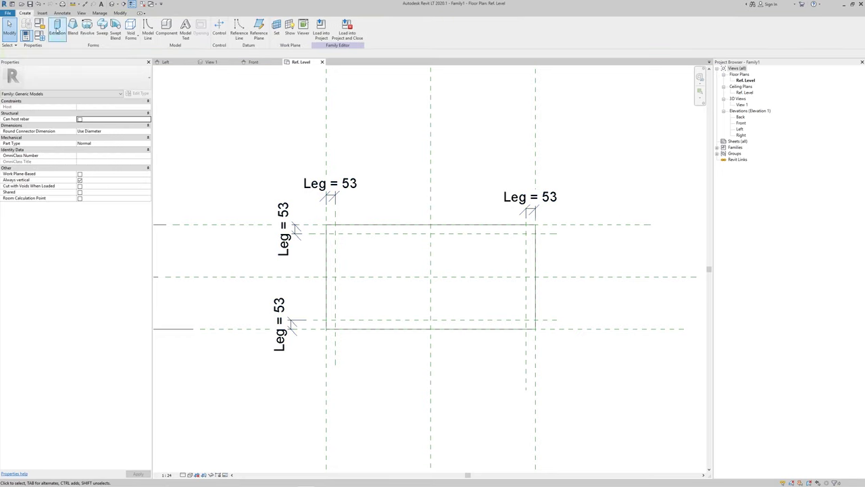
click(57, 29)
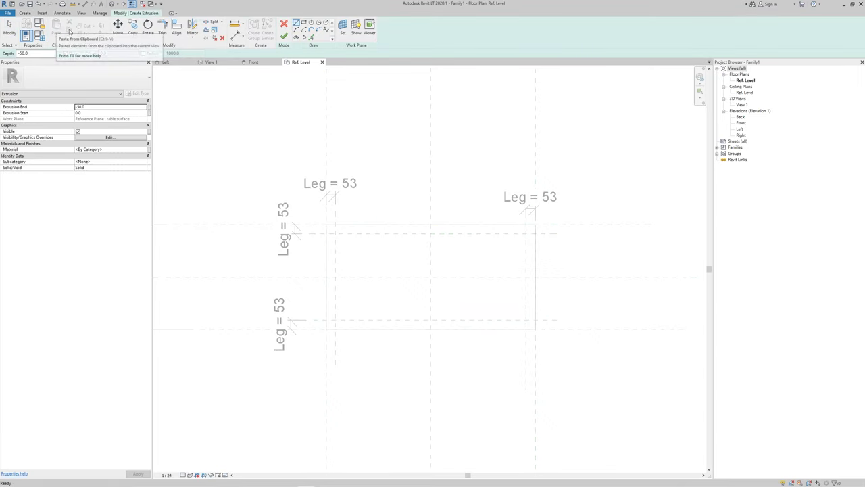
click(304, 23)
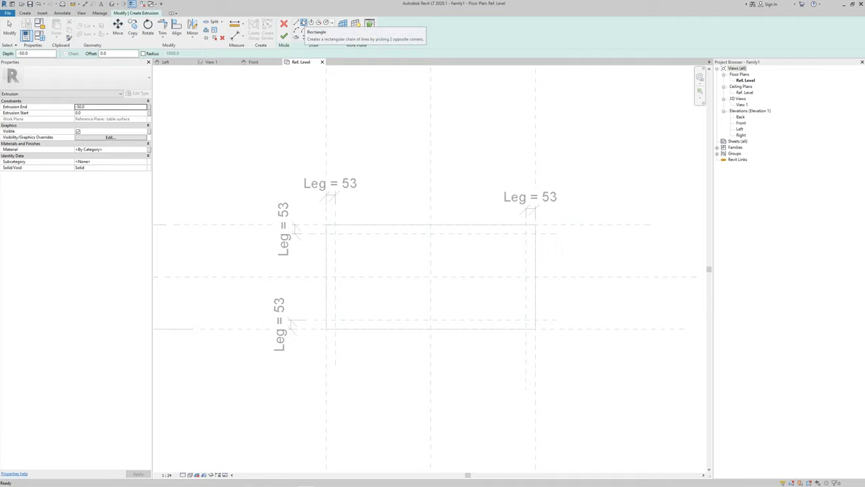
click(114, 106)
text(250)
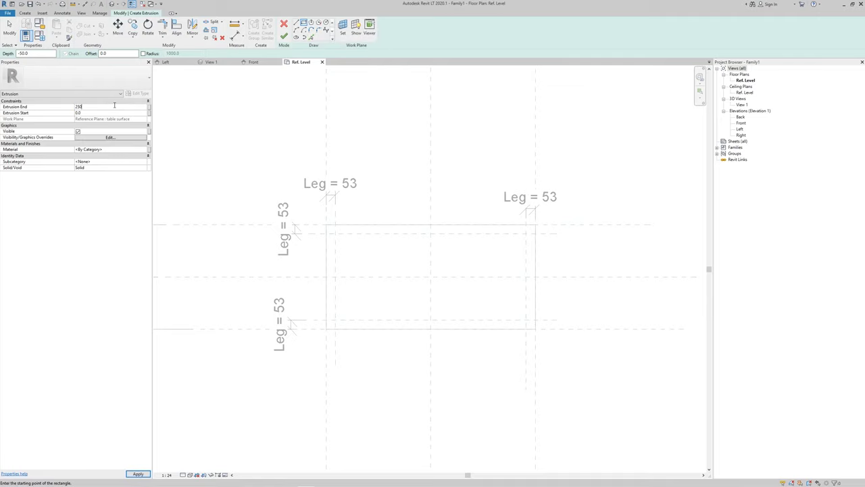
key(Return)
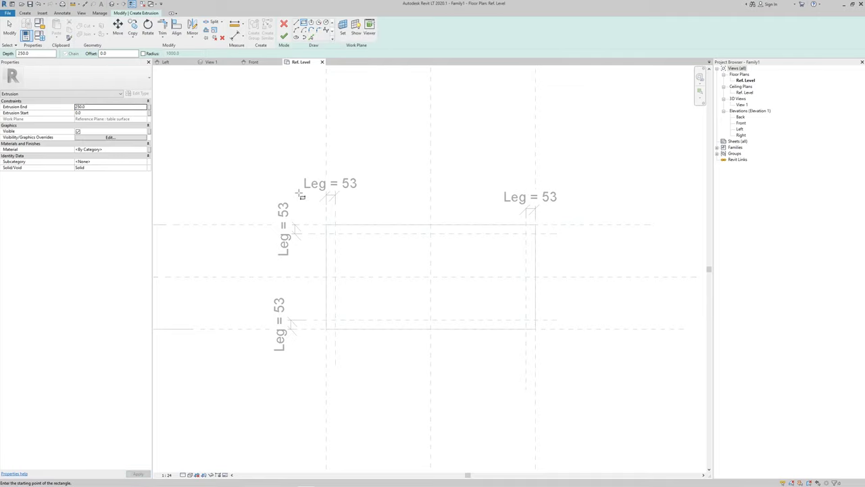
scroll(328, 231, up, 5)
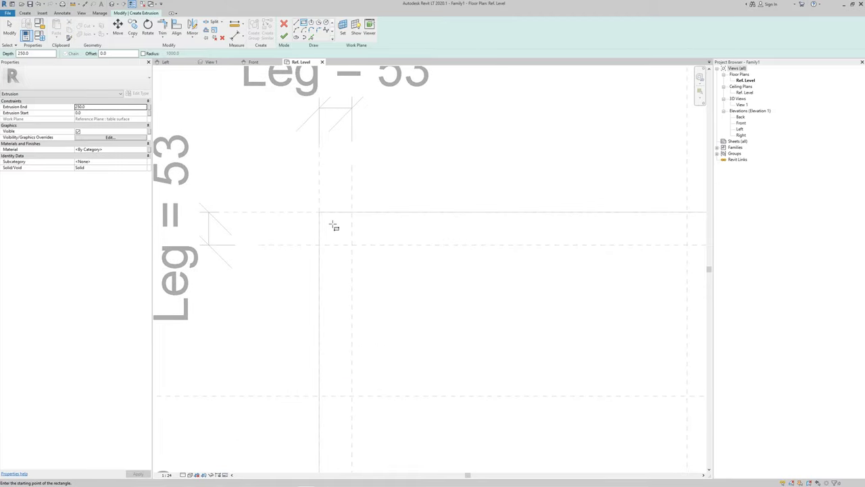
click(319, 212)
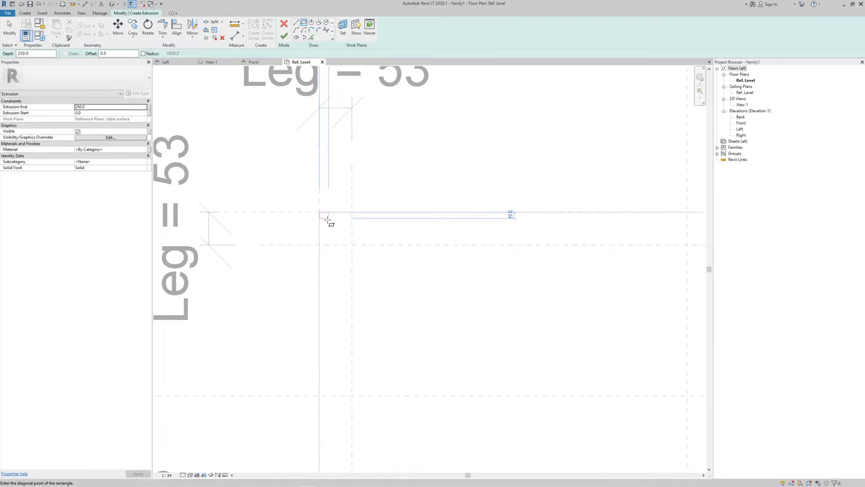
click(351, 244)
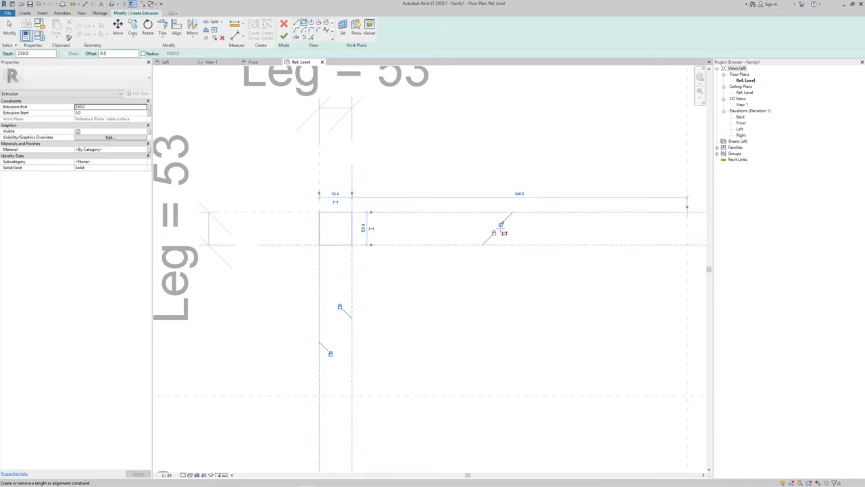
- Sketch leg squares locked to the reference planes in the other three tabletop corners and finish the extrusion
mouse_move(502, 250)
middle_down()
mouse_move(519, 271)
mouse_move(229, 274)
middle_up()
click(459, 206)
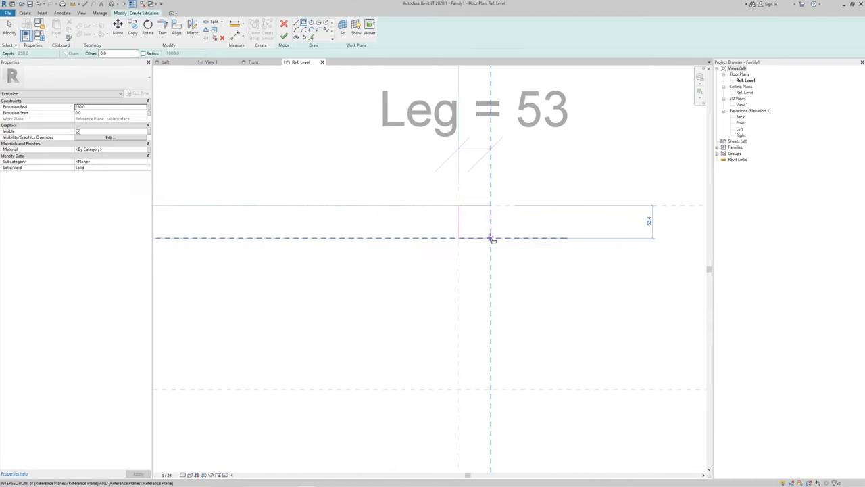
click(491, 238)
scroll(452, 180, up, 5)
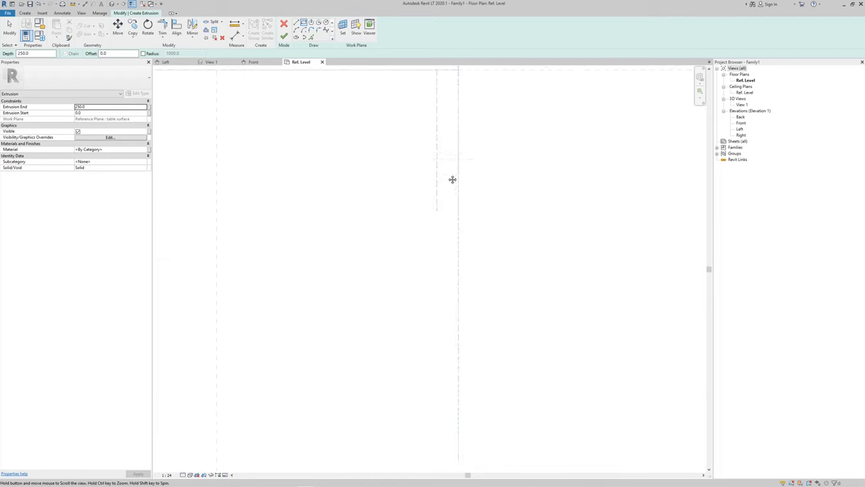
scroll(419, 189, down, 3)
click(512, 338)
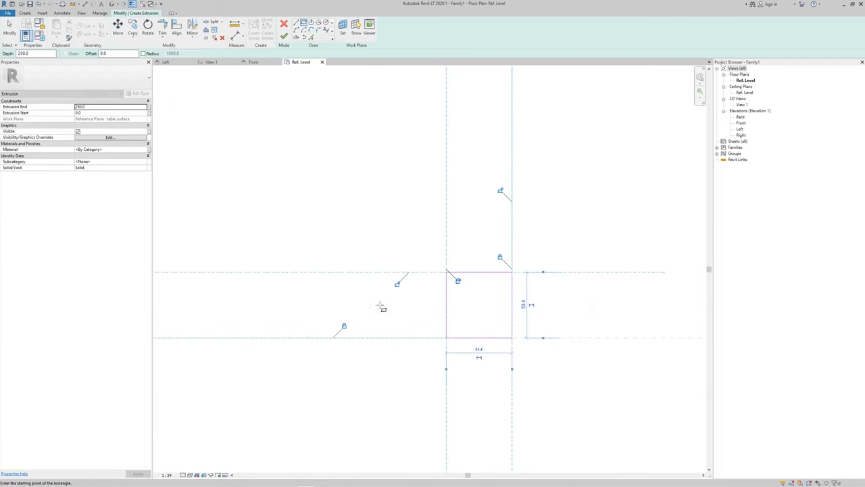
scroll(362, 307, down, 3)
scroll(365, 319, up, 2)
click(365, 322)
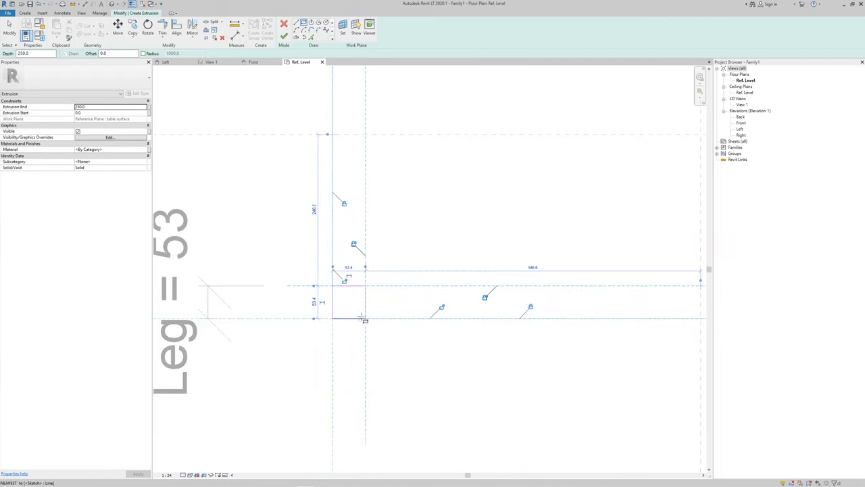
middle_drag(361, 291, 357, 313)
scroll(372, 297, down, 3)
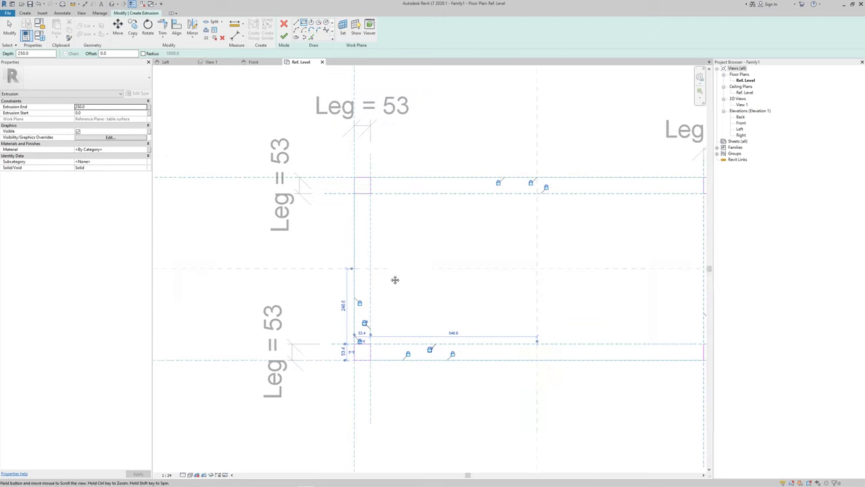
click(284, 37)
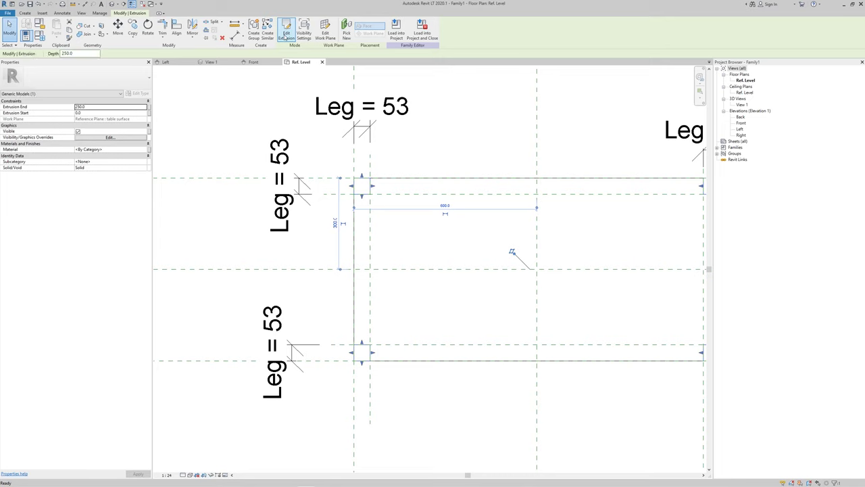
middle_drag(462, 252, 373, 242)
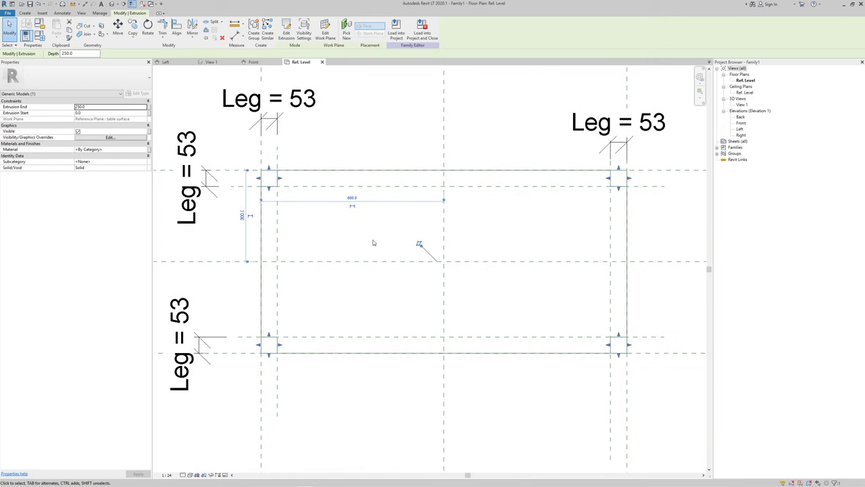
key(Escape)
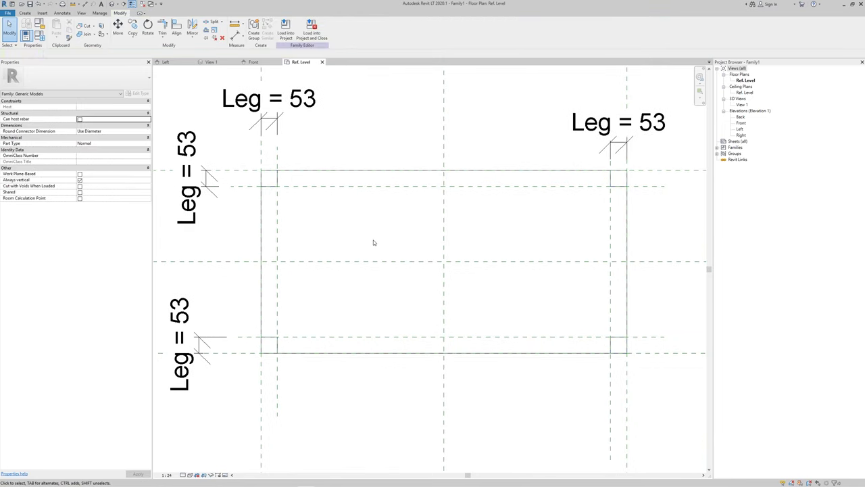
- In the front elevation, stretch the lower end of the leg extrusion down to the Ref. Level
click(252, 62)
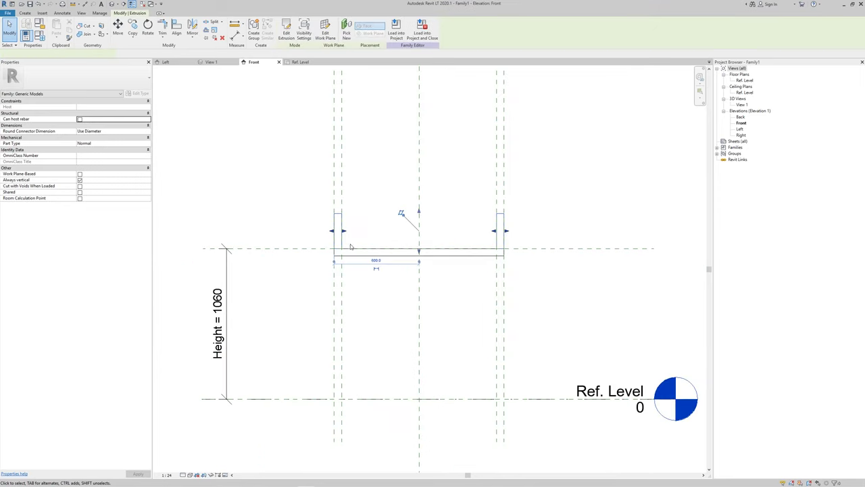
click(365, 254)
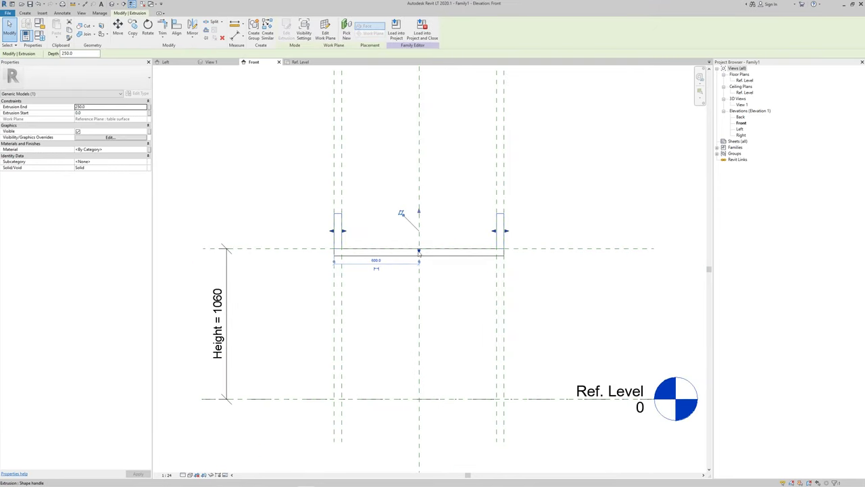
drag(420, 257, 421, 399)
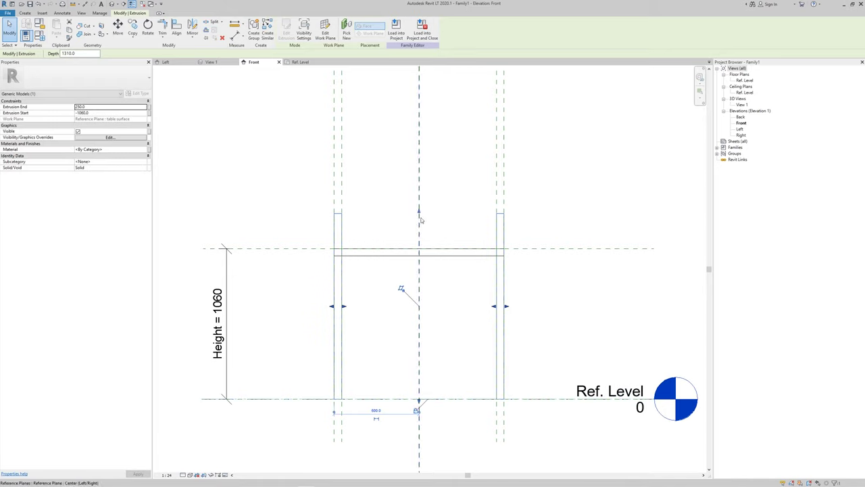
- Lower the upper end of the leg extrusion to the tabletop's underside and lock it there
drag(417, 222, 432, 247)
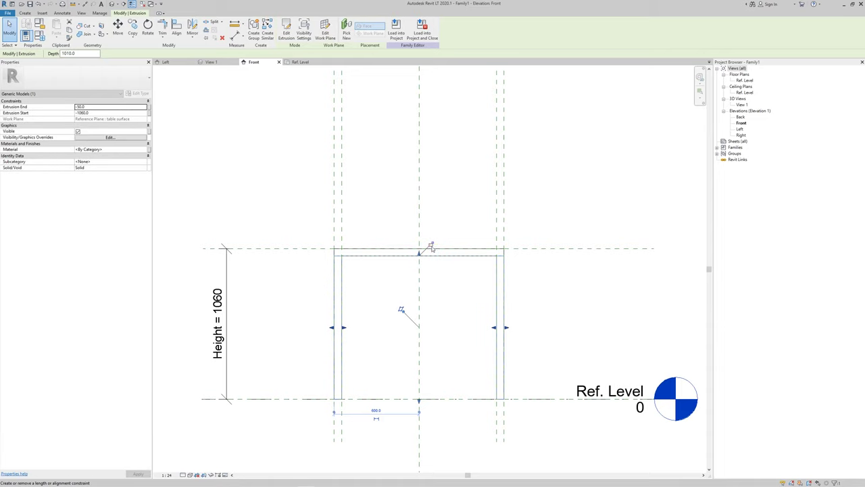
click(454, 286)
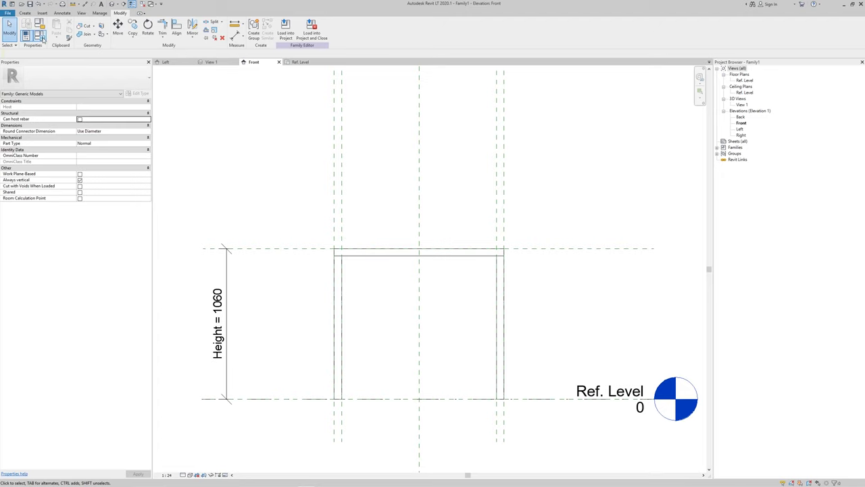
- Set the family's Height parameter to 500 in the family types
click(42, 38)
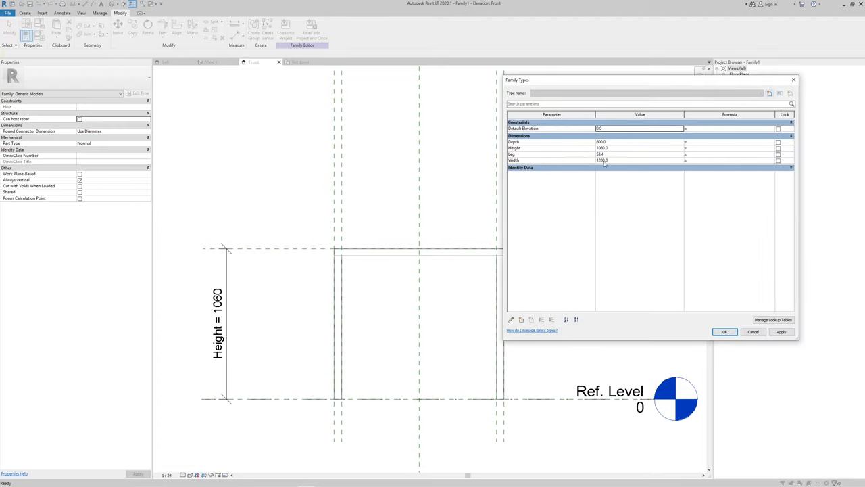
click(621, 148)
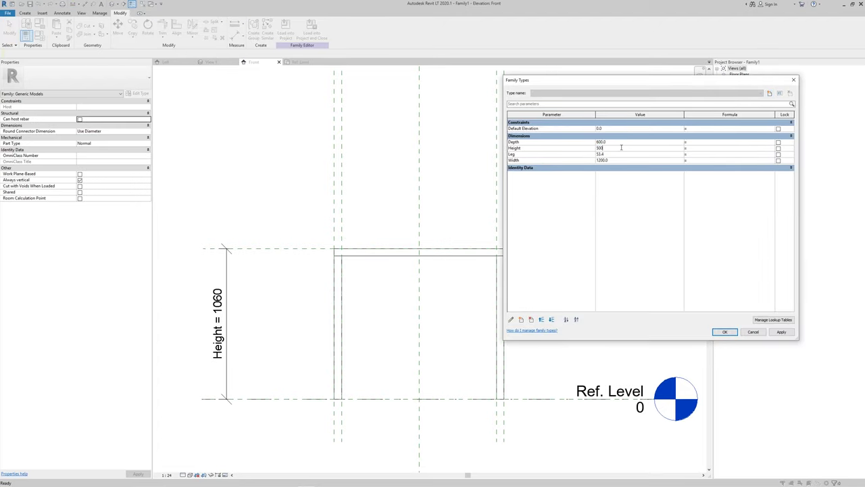
key(Return)
- In the 3D view, join the tabletop geometry with the legs and inspect the table from several sides
click(225, 63)
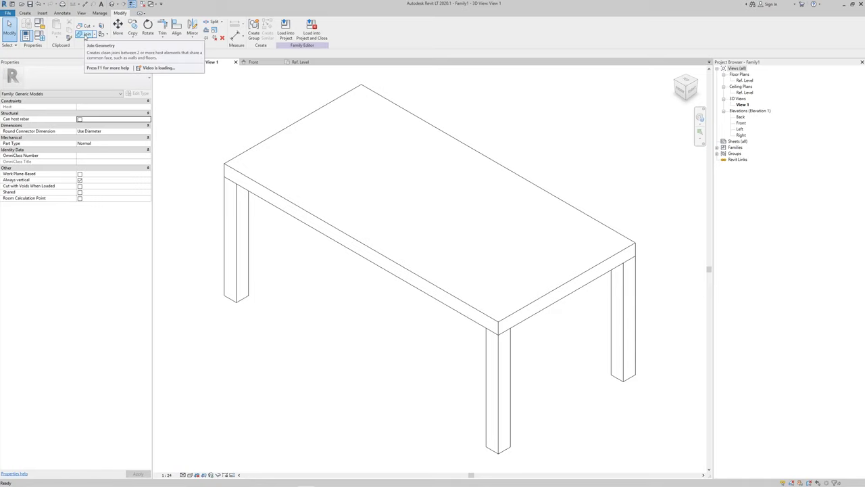
click(86, 33)
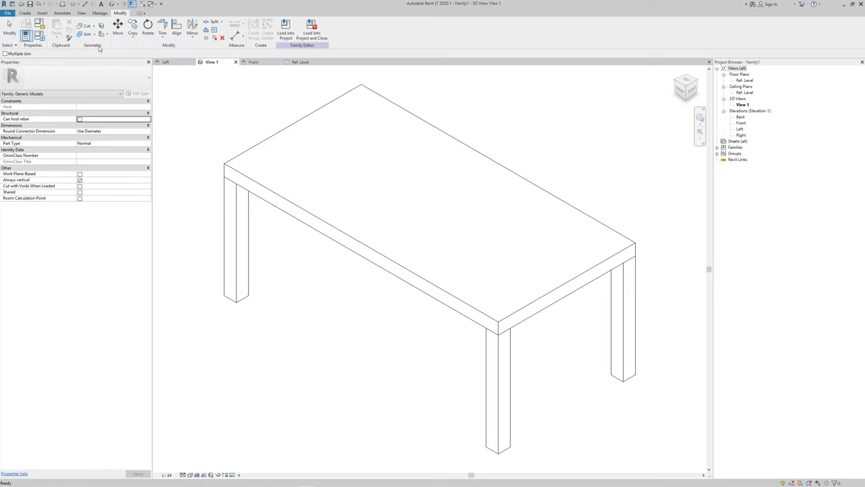
click(520, 323)
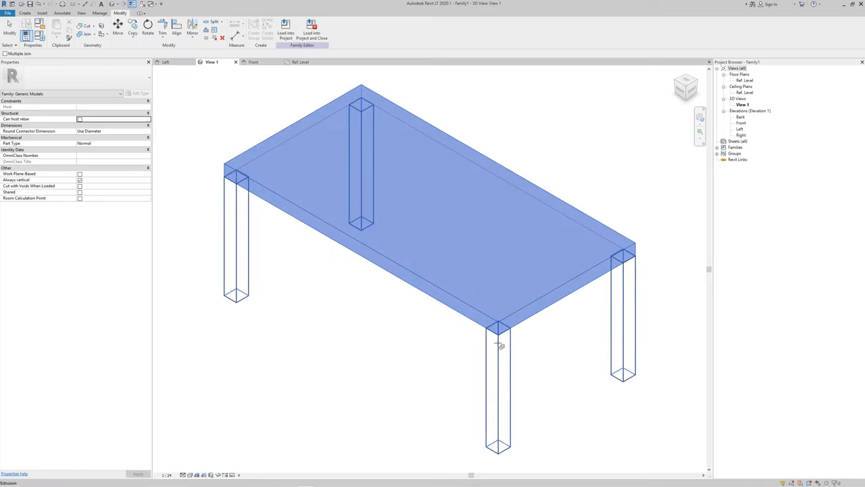
click(498, 343)
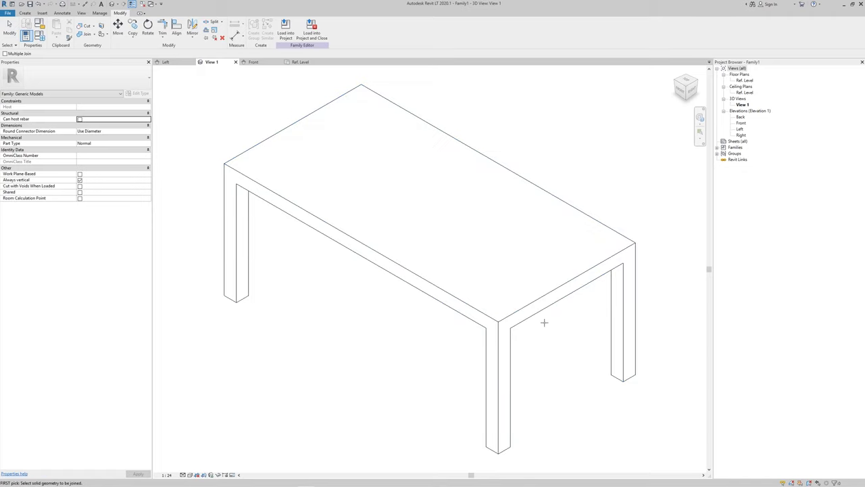
shift+middle_drag(544, 322, 246, 296)
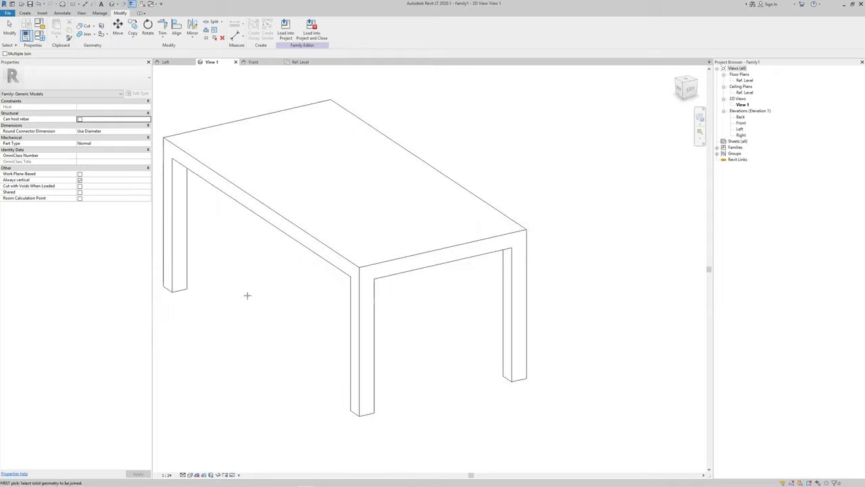
shift+middle_drag(451, 307, 232, 301)
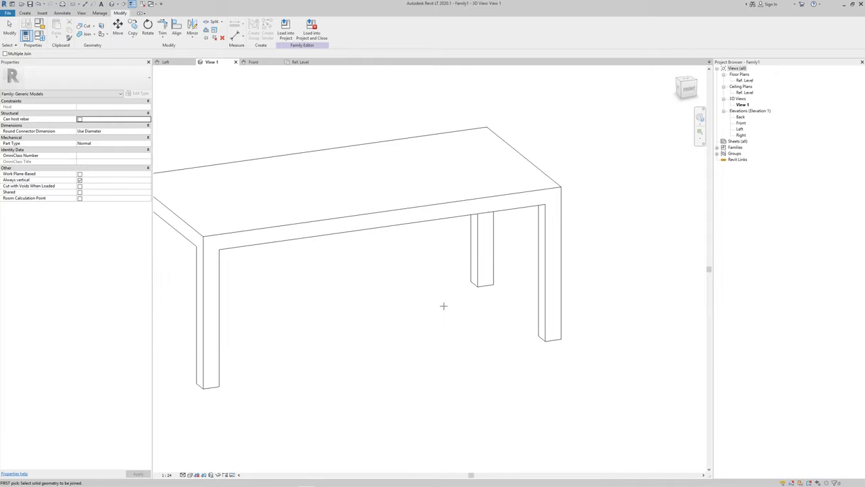
shift+middle_drag(444, 306, 384, 327)
key(Escape)
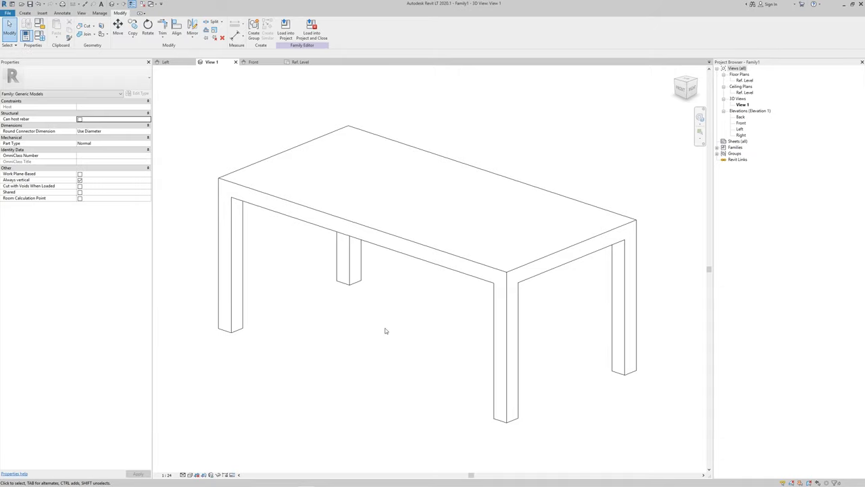
- In the Ref. Level plan, create a void extrusion from a rectangle locked to the four inner leg reference planes, with an end of 250 mm
click(301, 62)
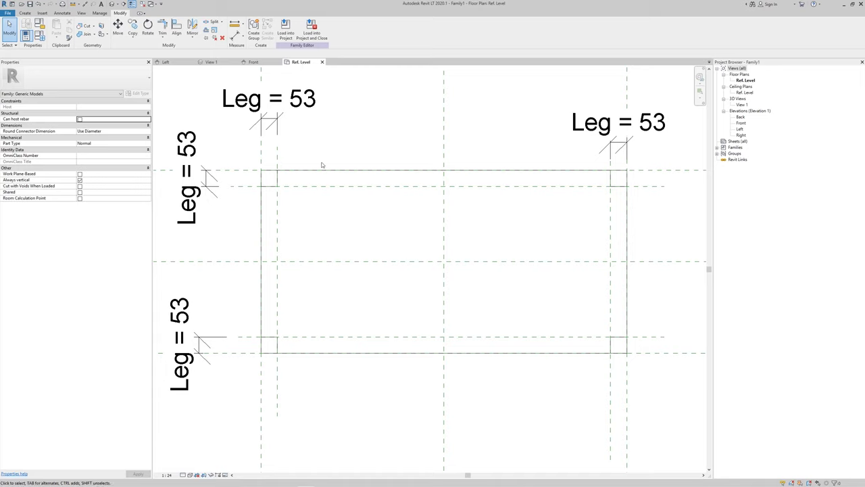
click(25, 13)
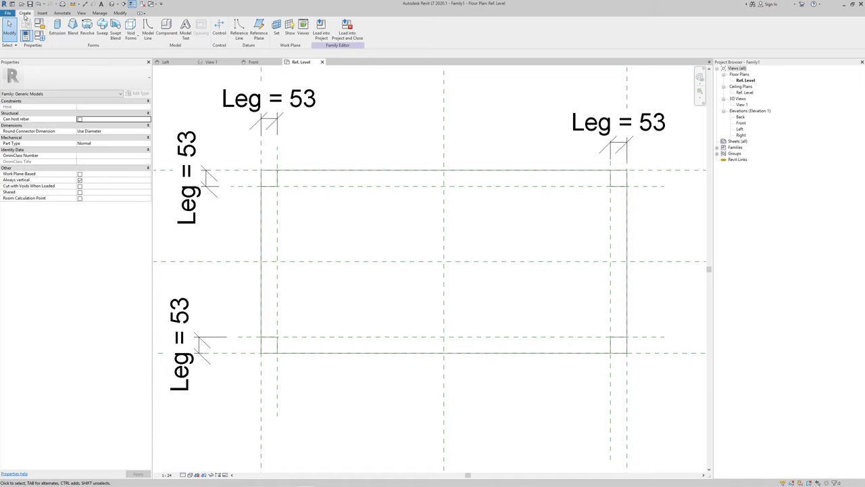
click(131, 34)
click(142, 48)
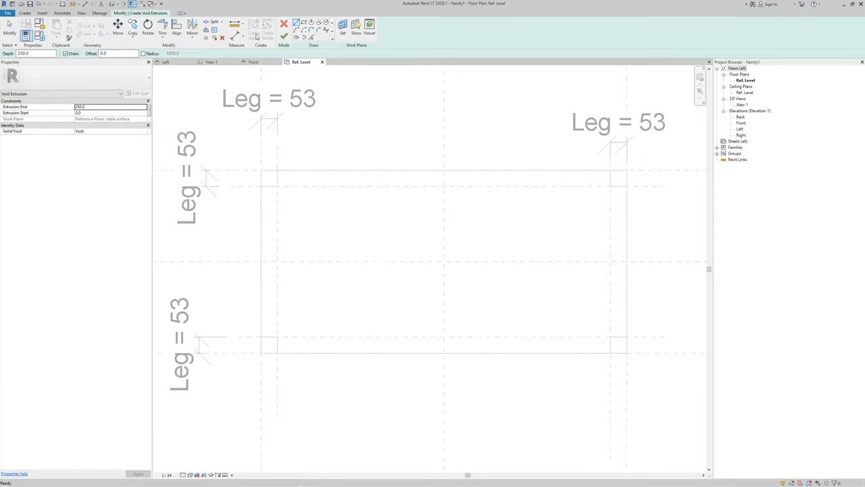
click(303, 24)
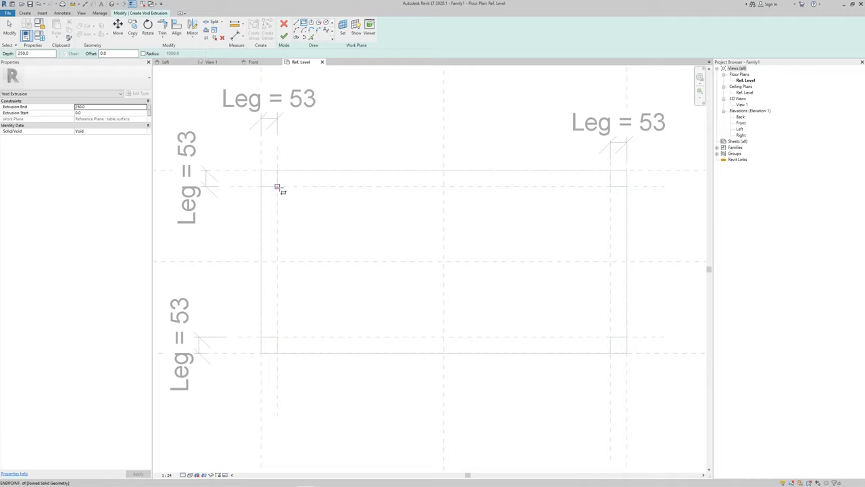
click(277, 187)
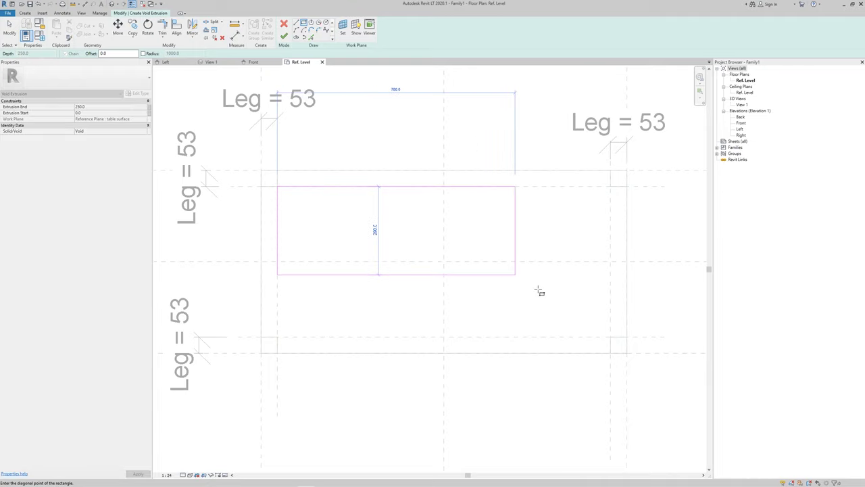
click(610, 336)
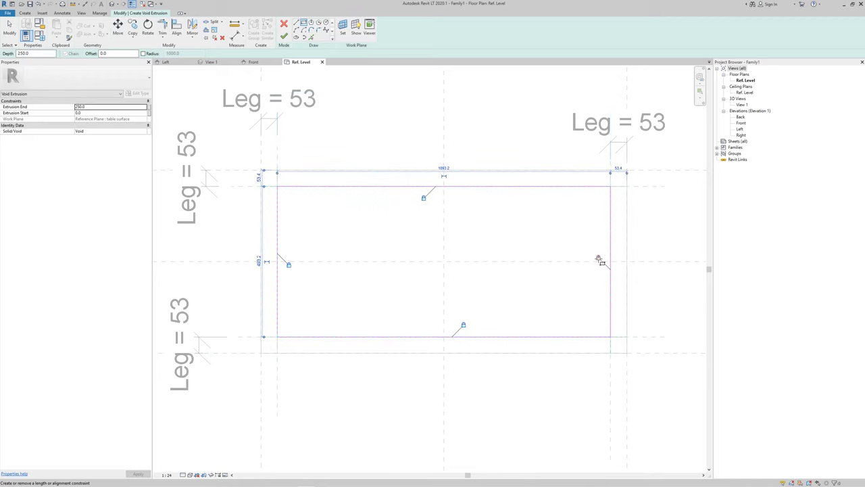
click(283, 35)
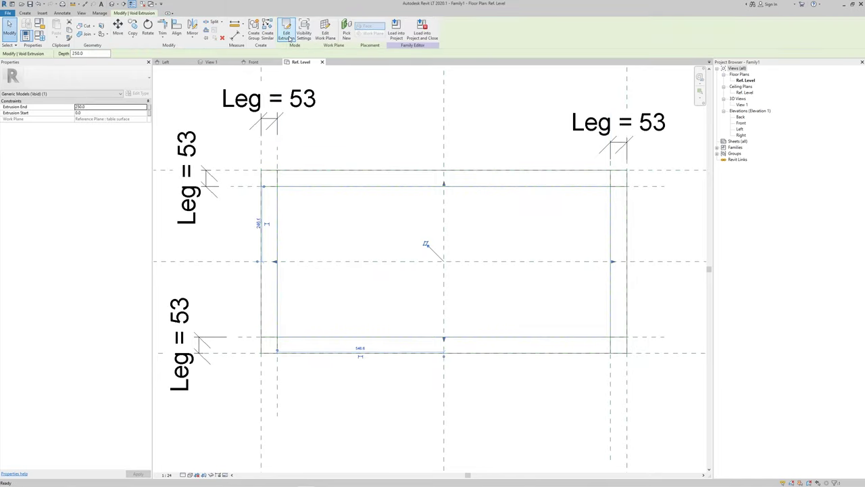
- In the front elevation, fit and lock the void between the tabletop's underside and top surface, then check the cut in 3D
click(263, 63)
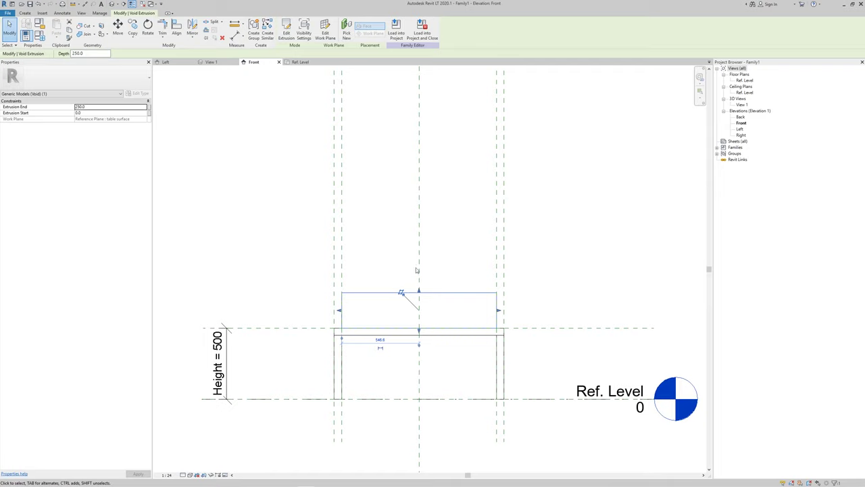
scroll(412, 342, up, 4)
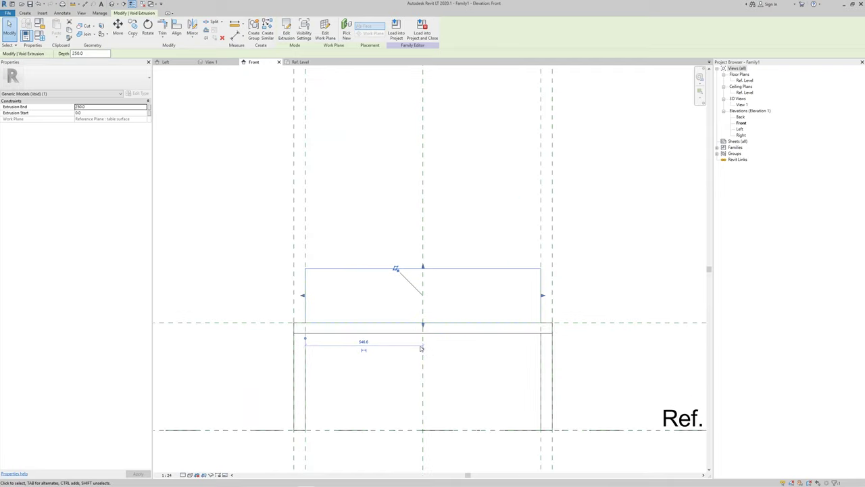
drag(413, 300, 403, 310)
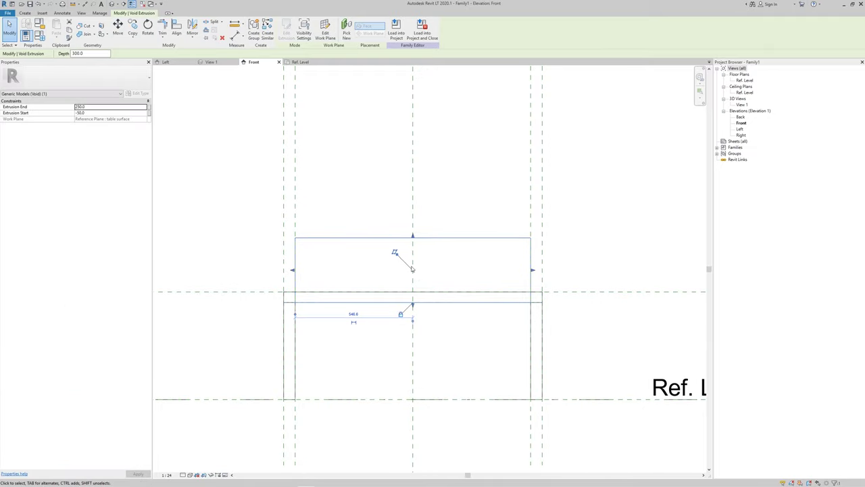
drag(411, 248, 413, 296)
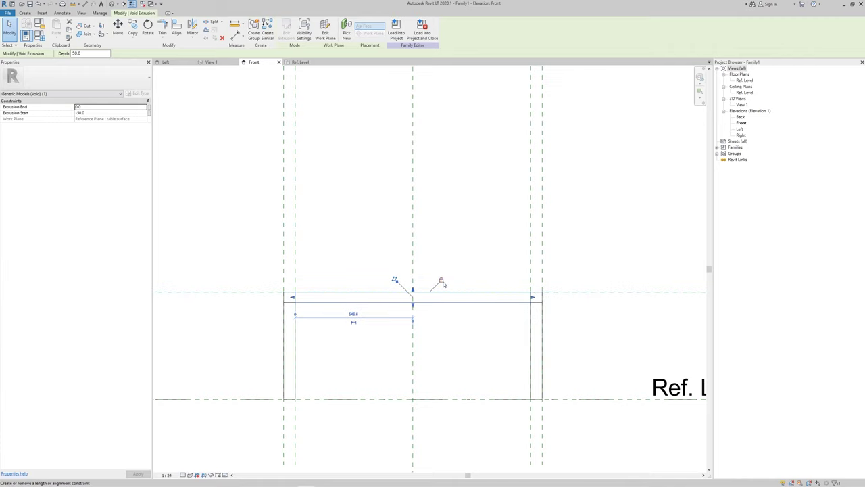
click(449, 244)
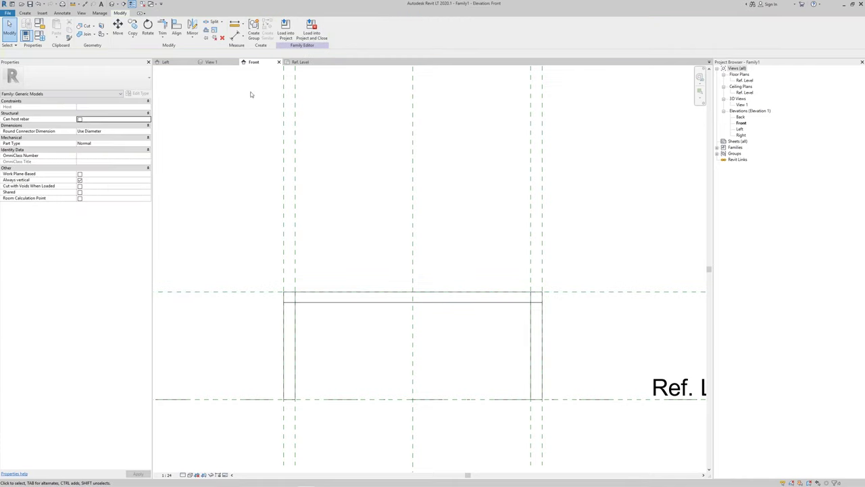
click(211, 62)
shift+middle_drag(357, 257, 362, 305)
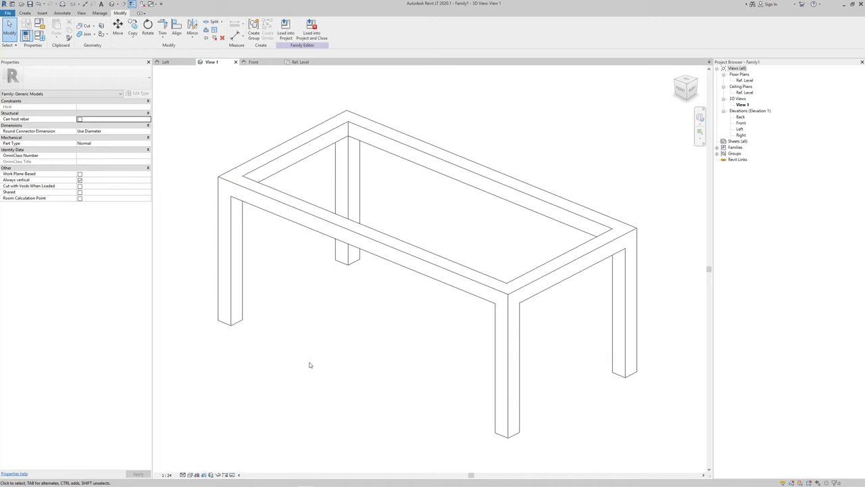
- In the Ref. Level plan, create a 250 mm solid extrusion from a rectangle filling the tabletop opening, locked to the inner reference planes
click(301, 62)
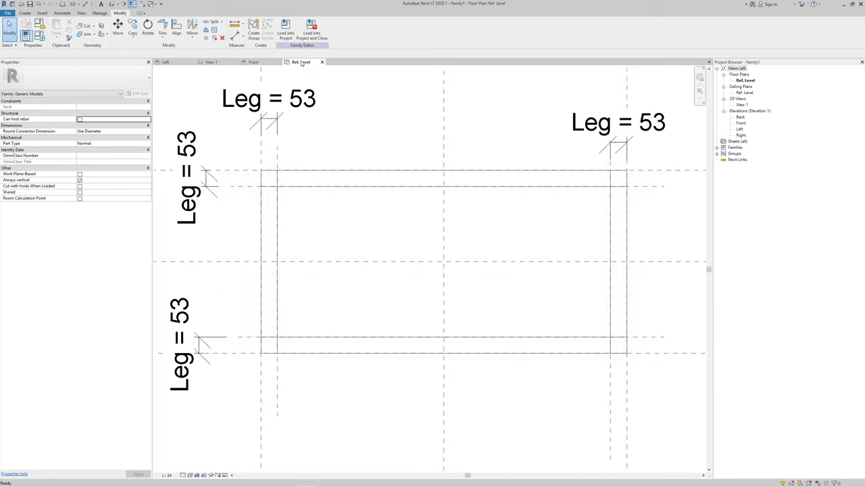
click(25, 13)
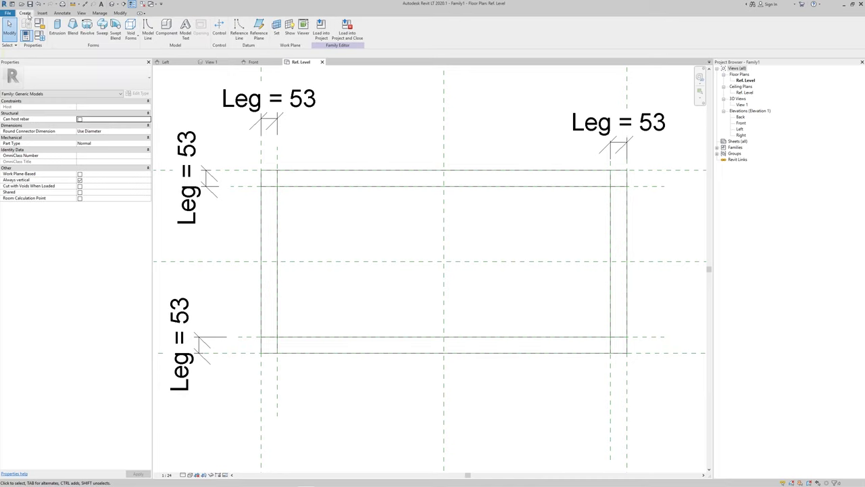
click(58, 26)
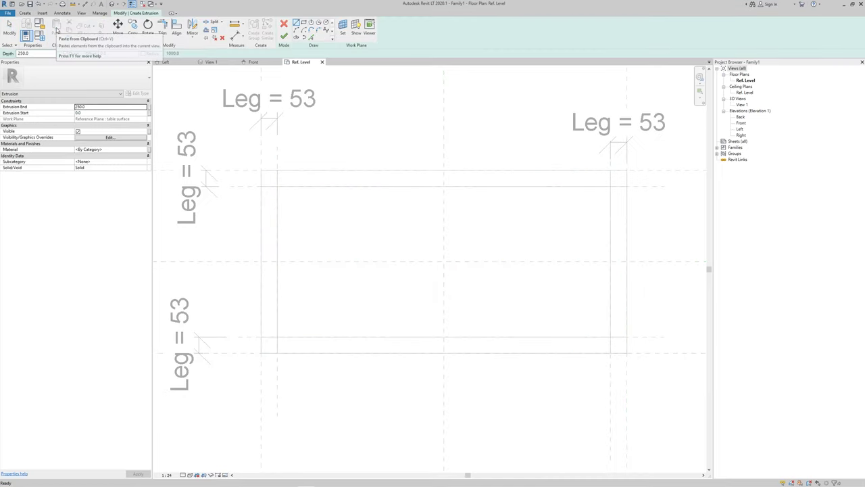
click(304, 23)
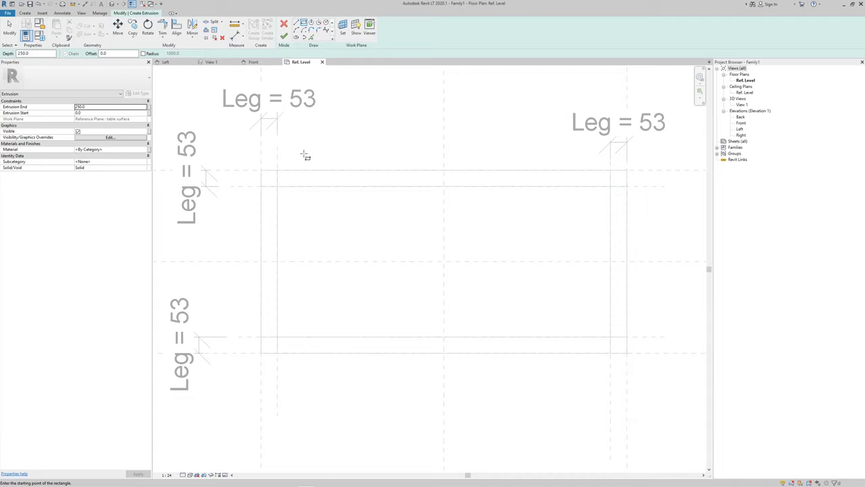
click(278, 187)
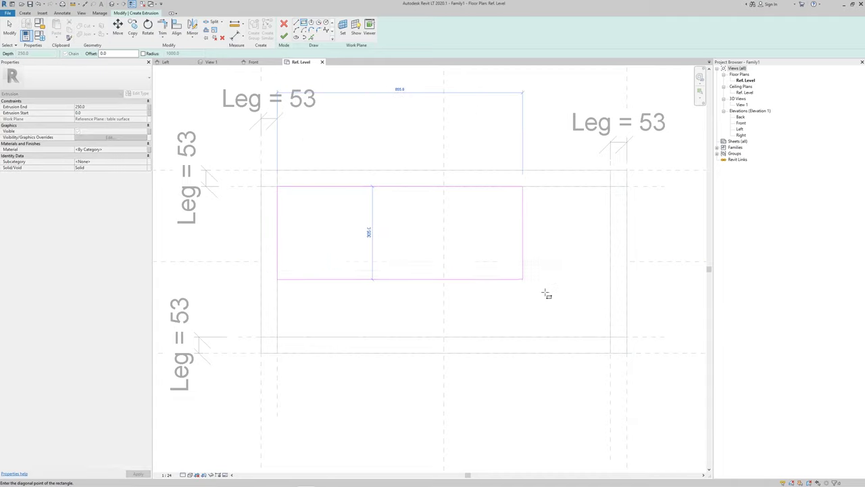
click(610, 336)
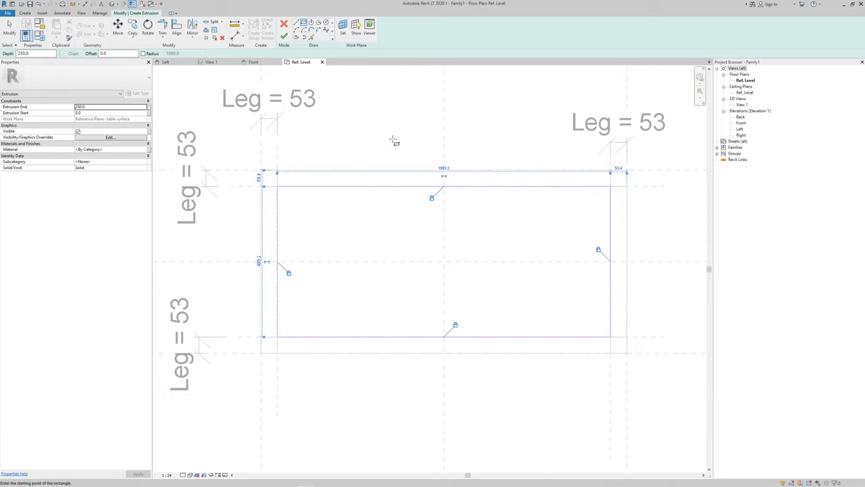
click(283, 37)
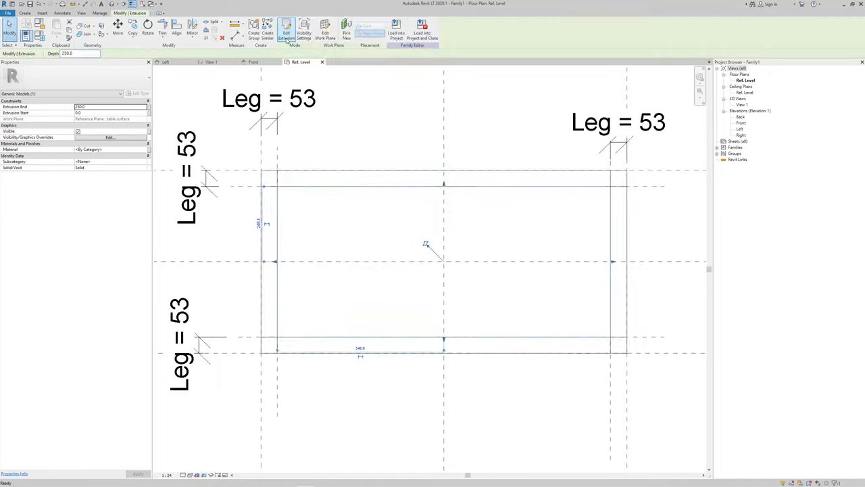
- In the front elevation, stretch the infill panel's lower end to about 21 mm below the table surface and lower its upper end to that surface
click(223, 61)
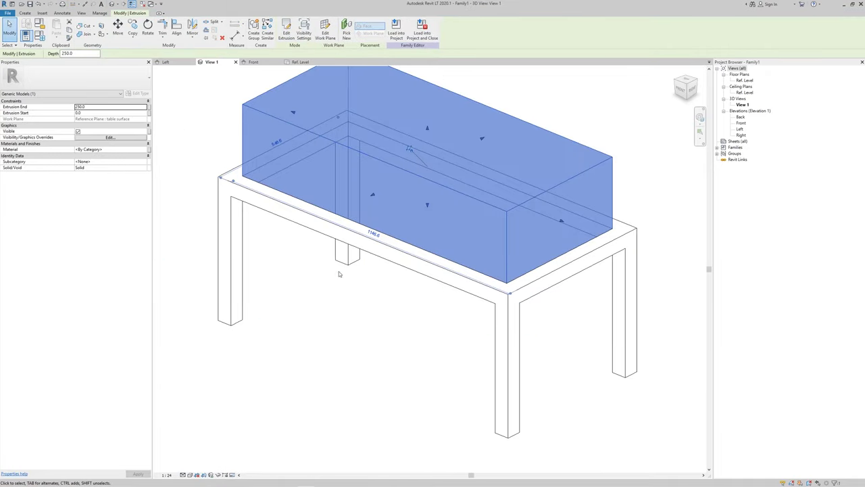
shift+middle_drag(345, 284, 362, 303)
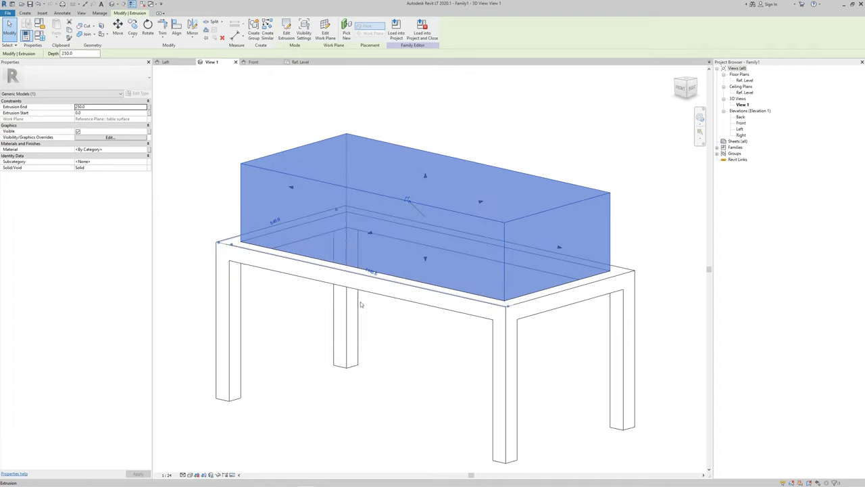
click(253, 61)
drag(411, 273, 410, 269)
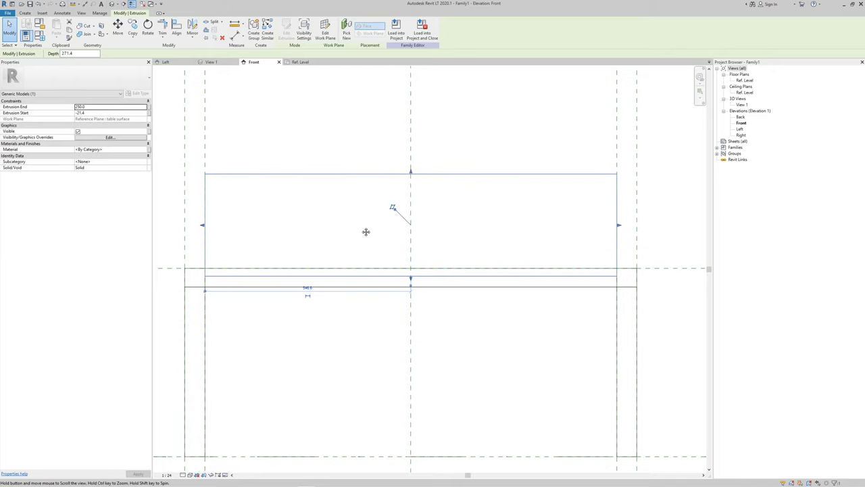
middle_drag(365, 232, 382, 222)
drag(427, 163, 418, 260)
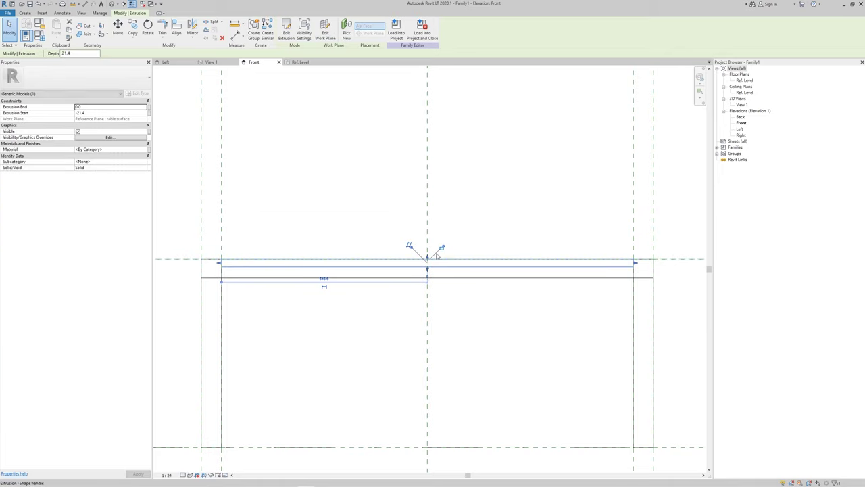
- In the front elevation, draw a short horizontal reference plane about 36 mm below the table surface, across the left leg
middle_drag(354, 241, 380, 229)
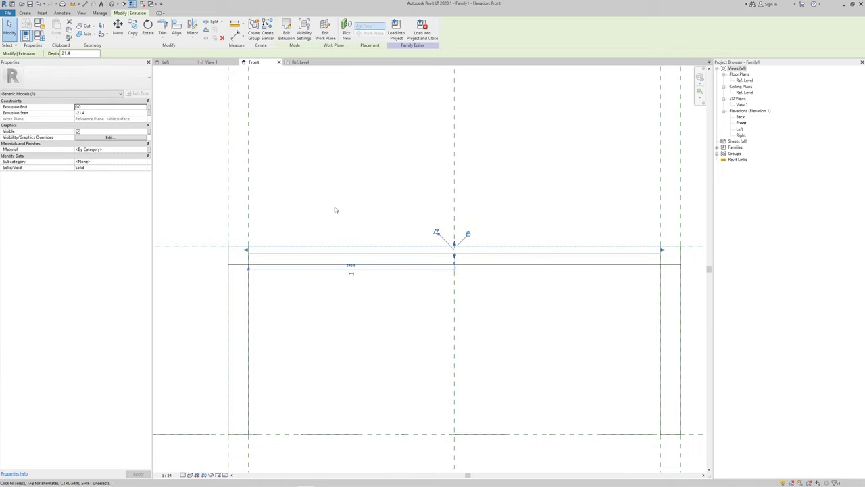
key(r)
key(p)
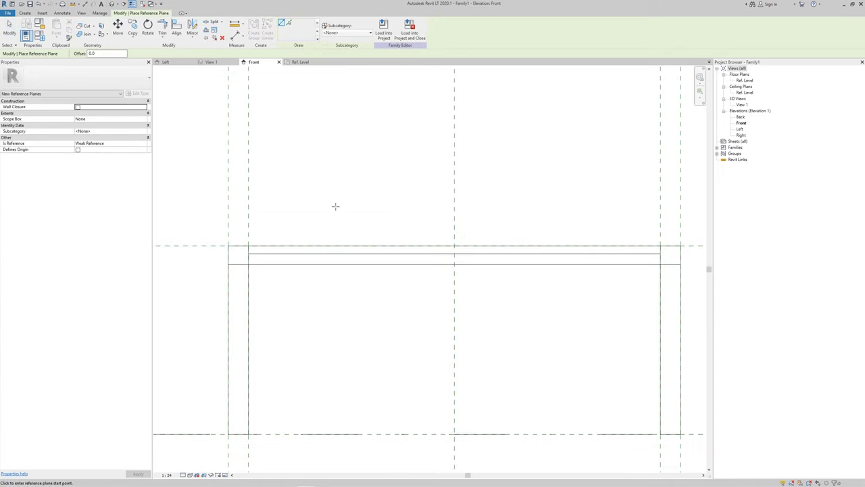
click(200, 259)
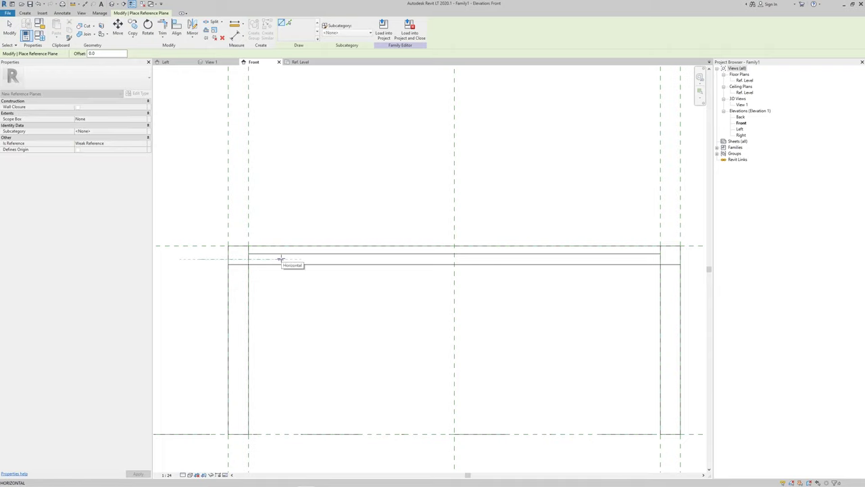
click(282, 259)
- Add an aligned dimension between the new reference plane and the table surface plane
middle_drag(281, 271, 327, 271)
key(d)
key(i)
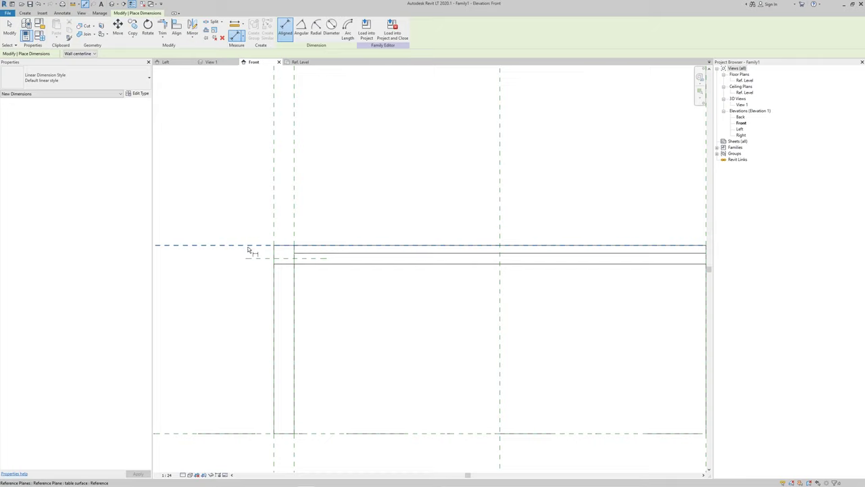
click(248, 257)
click(248, 245)
click(227, 284)
key(Escape)
key(Escape)
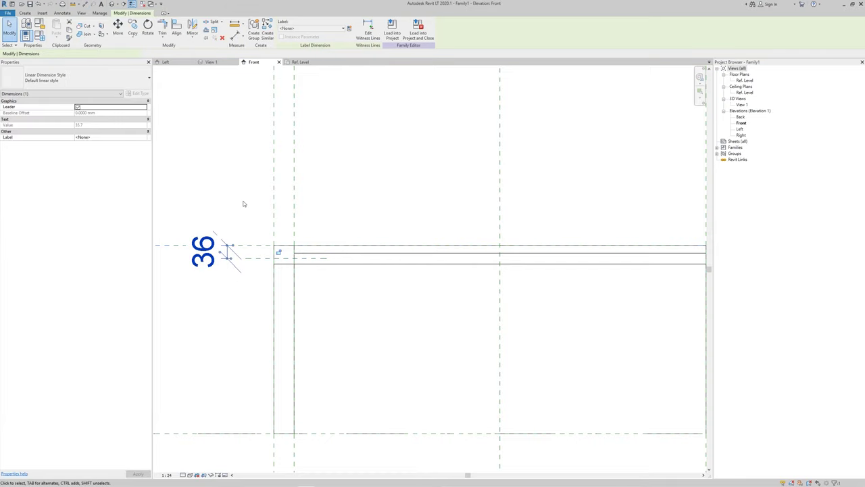
- Label that dimension with a new family type parameter named Glass thickness
click(349, 29)
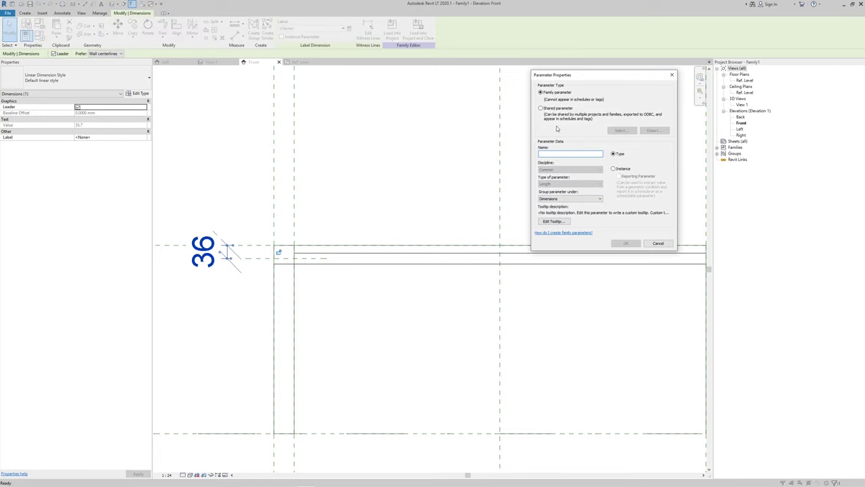
text(Glass thick)
click(624, 244)
key(Escape)
key(Escape)
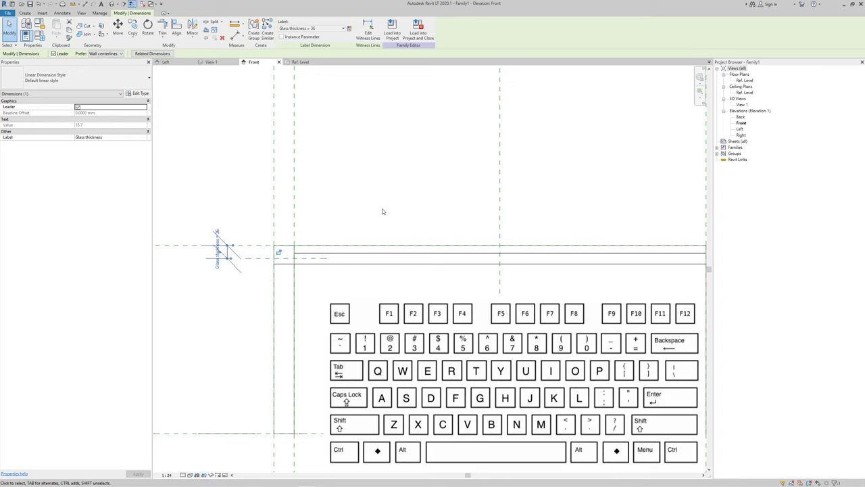
- Align the infill panel's lower face to the new reference plane and lock it there
key(a)
key(l)
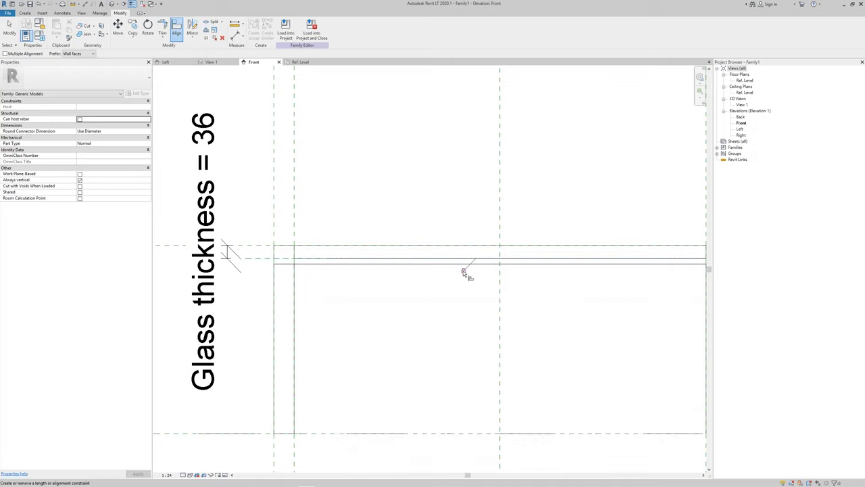
key(Escape)
key(Escape)
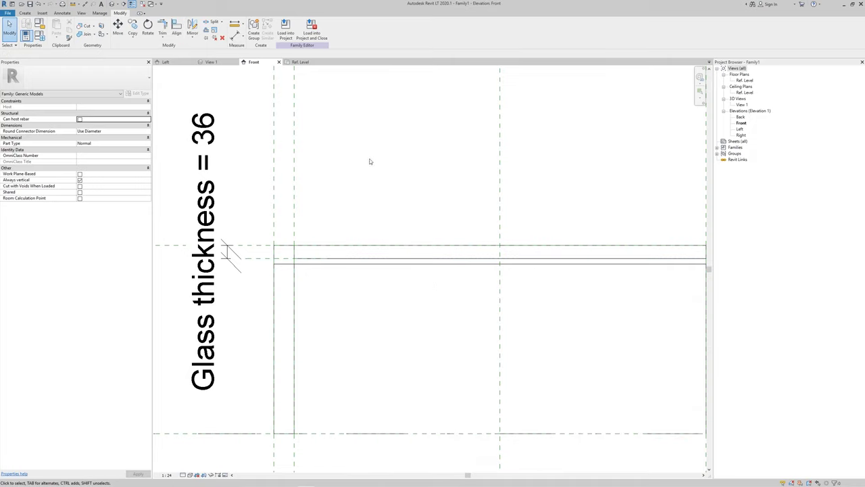
- In the 3D view, assign the Glass material to the tabletop infill panel
click(212, 62)
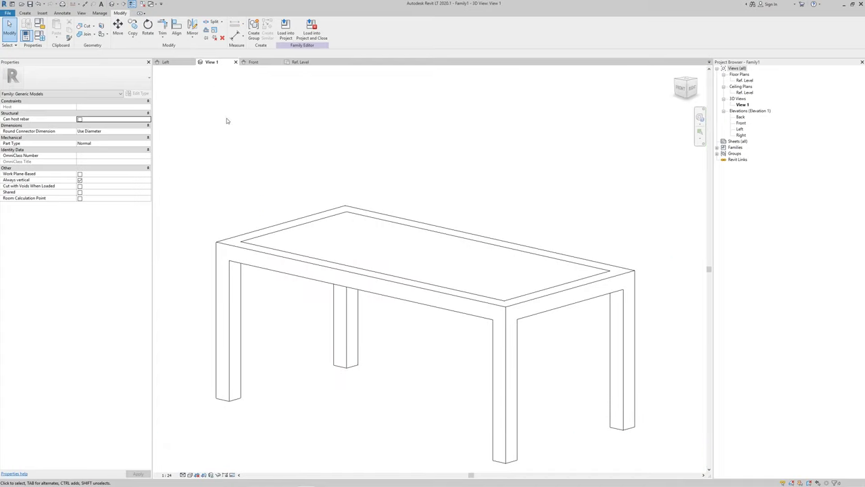
shift+middle_drag(227, 120, 286, 188)
click(285, 187)
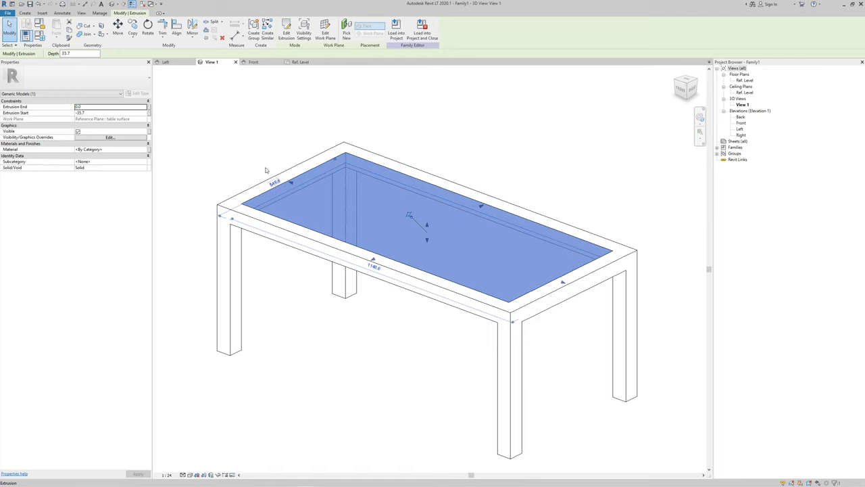
click(144, 150)
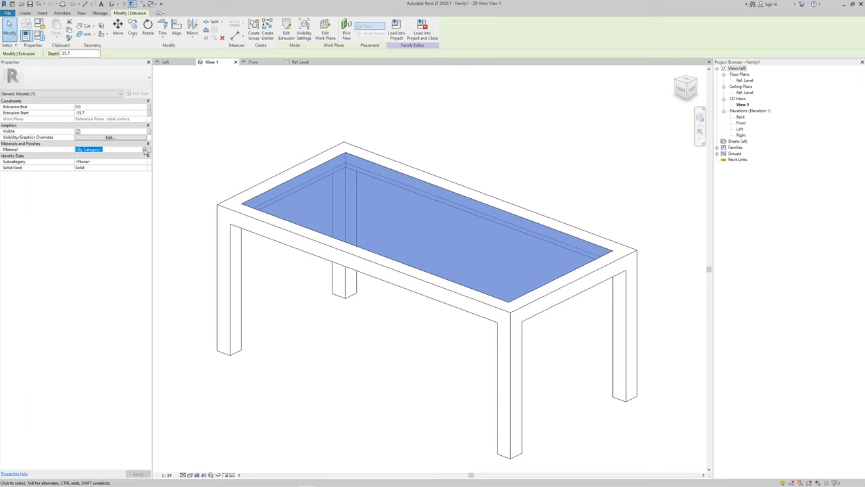
click(147, 149)
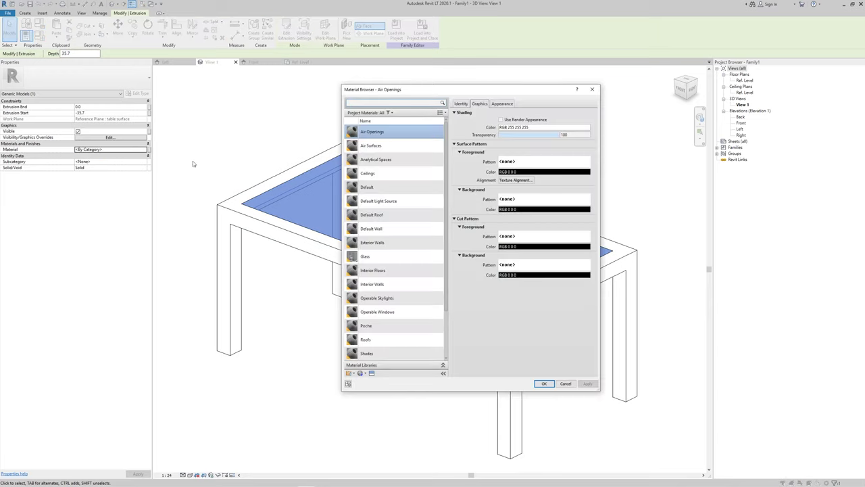
click(399, 258)
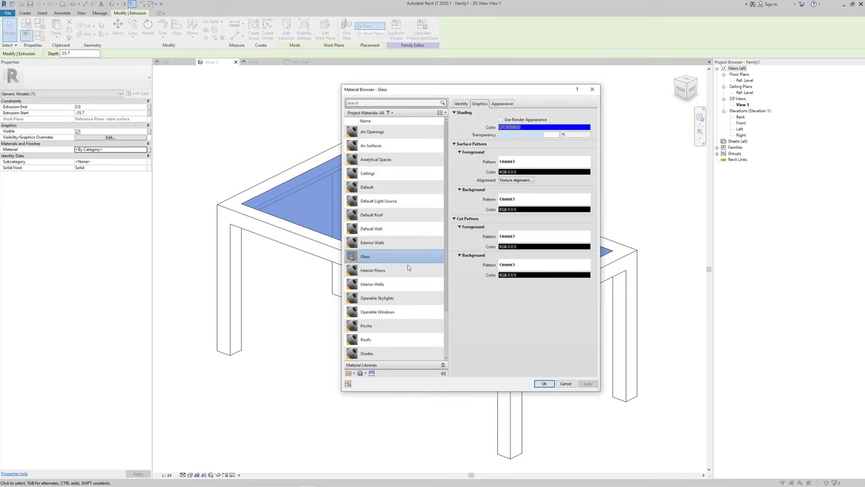
click(545, 384)
click(379, 336)
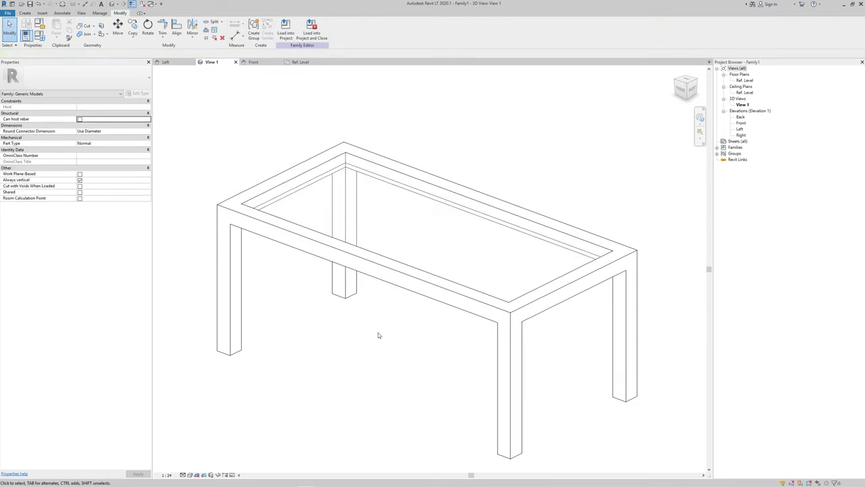
- Display the 3D view in the Shaded visual style and inspect the glass panel
shift+middle_drag(367, 330, 392, 320)
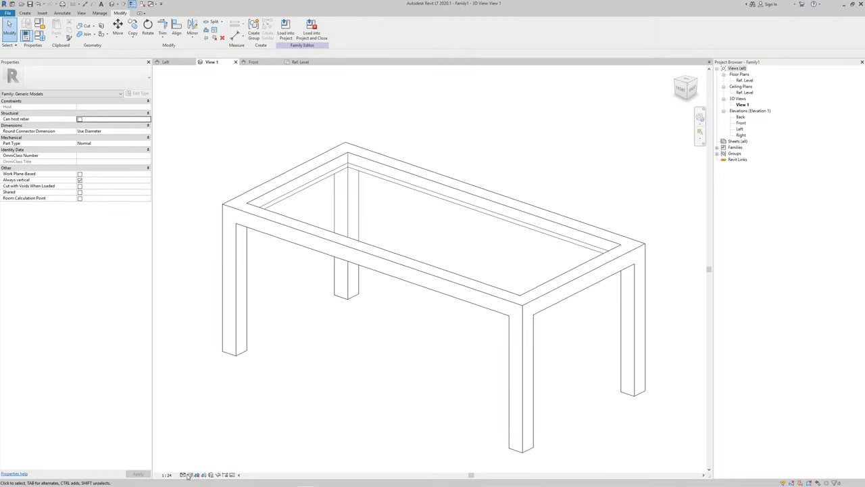
click(190, 474)
click(202, 453)
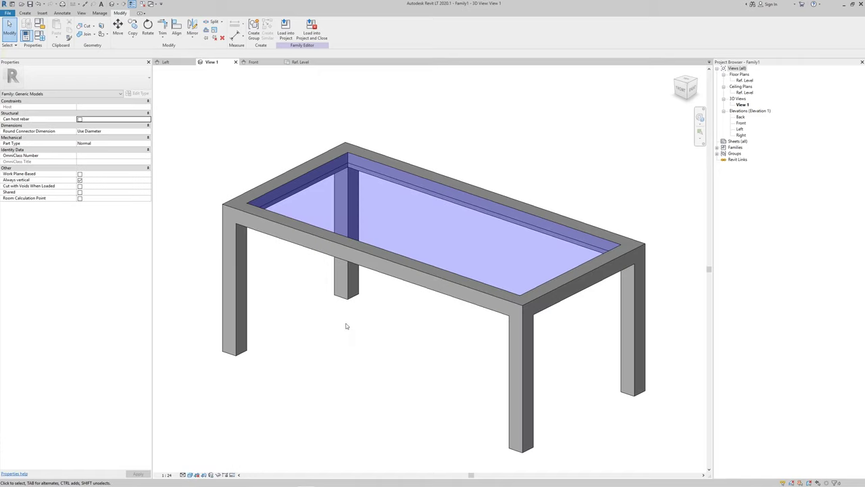
mouse_move(372, 323)
shift+middle_down()
mouse_move(375, 331)
mouse_move(373, 315)
shift+middle_up()
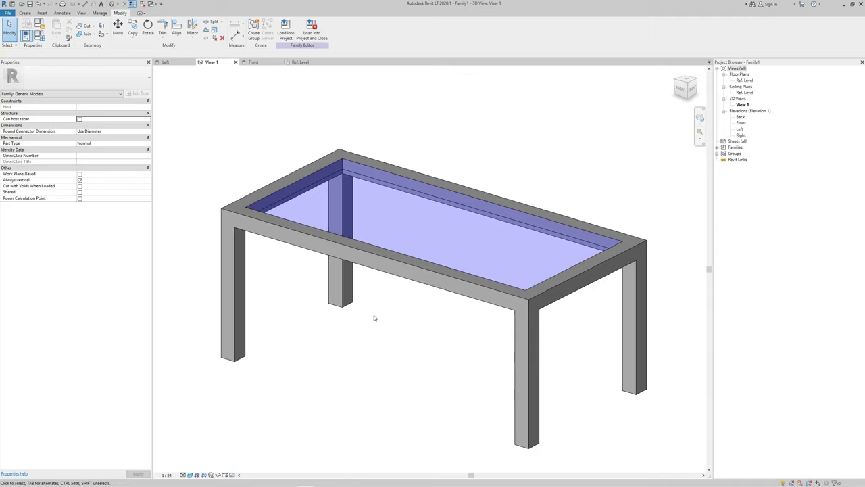
middle_drag(374, 315, 371, 311)
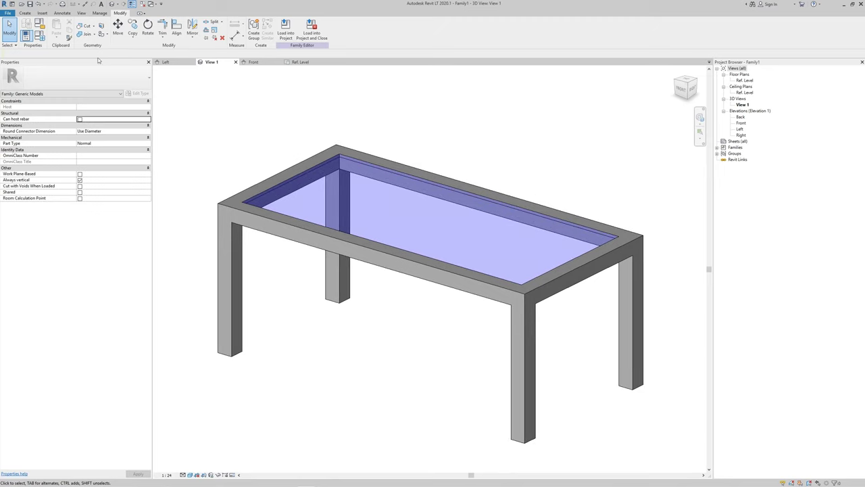
- Add a family type named Table1 with the current dimensions and apply it
click(40, 36)
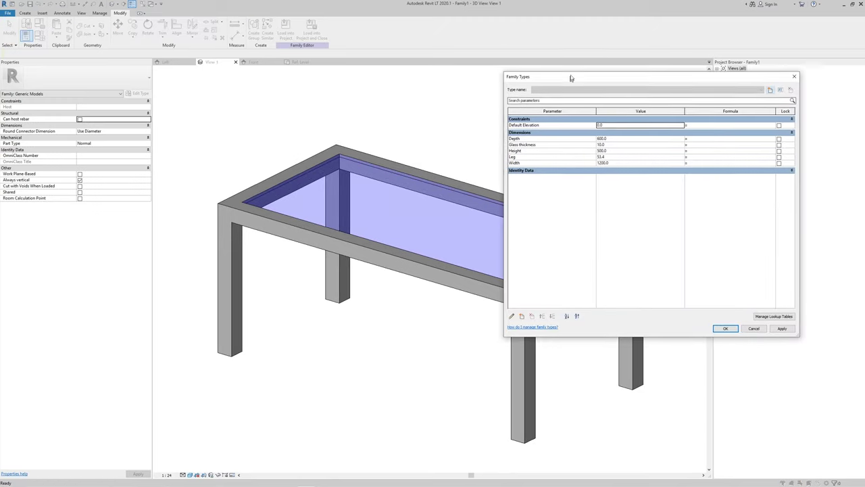
click(762, 67)
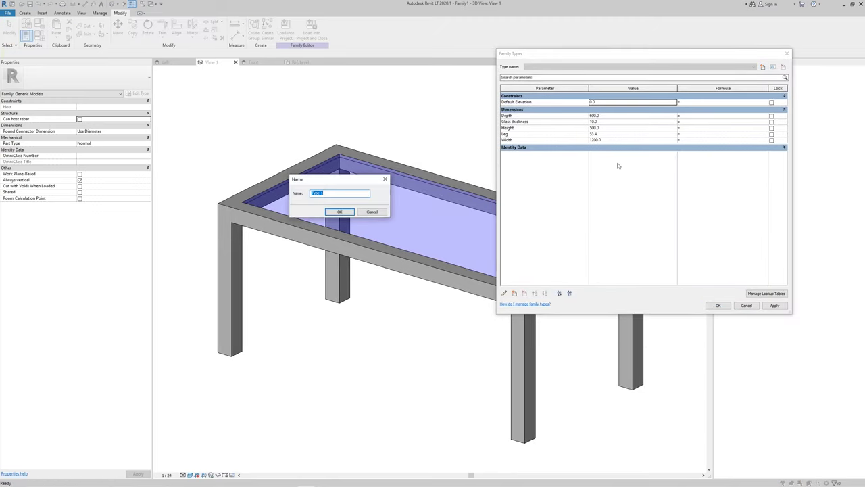
text(Te)
key(Return)
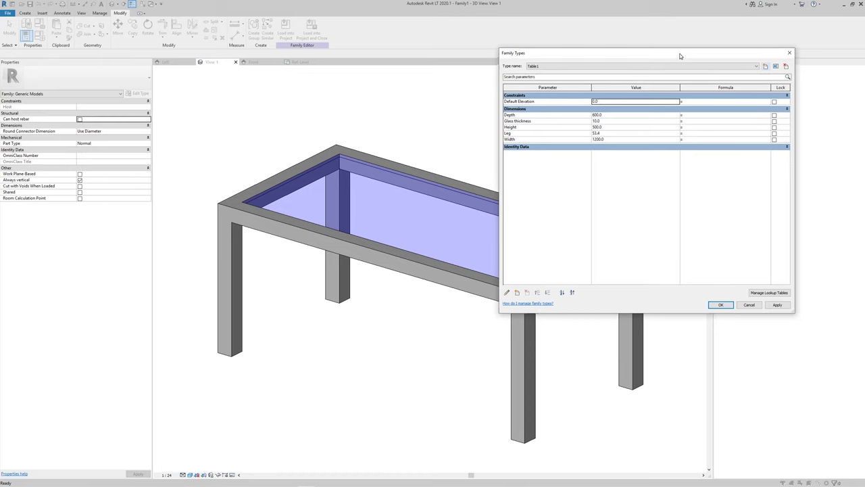
drag(677, 55, 688, 40)
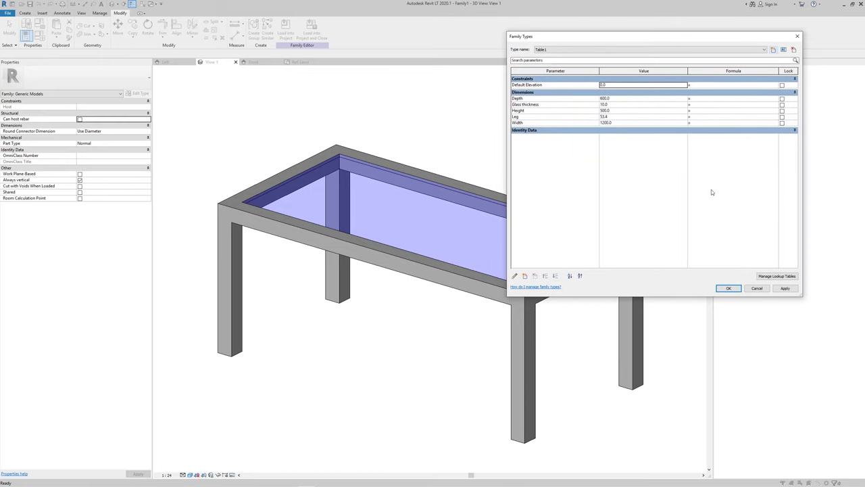
click(785, 288)
- Add a second family type named Table2 and apply a Depth of 400 mm to it
click(772, 50)
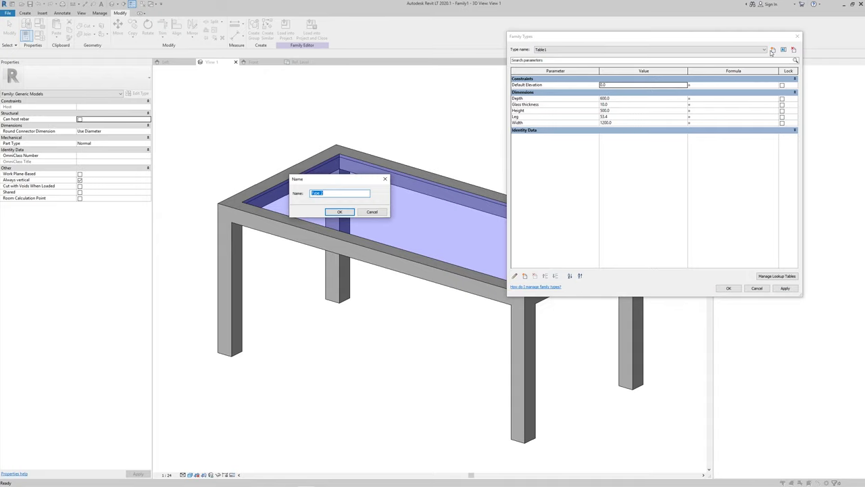
text(Tabl)
key(Return)
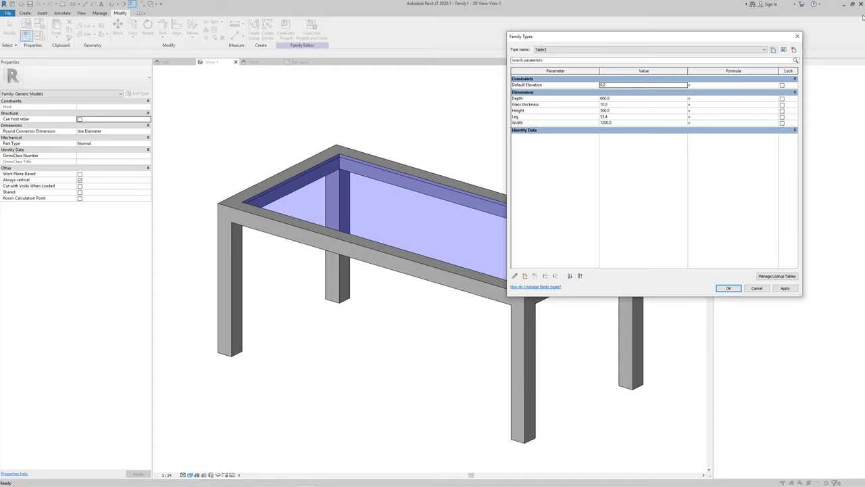
click(620, 99)
text(400)
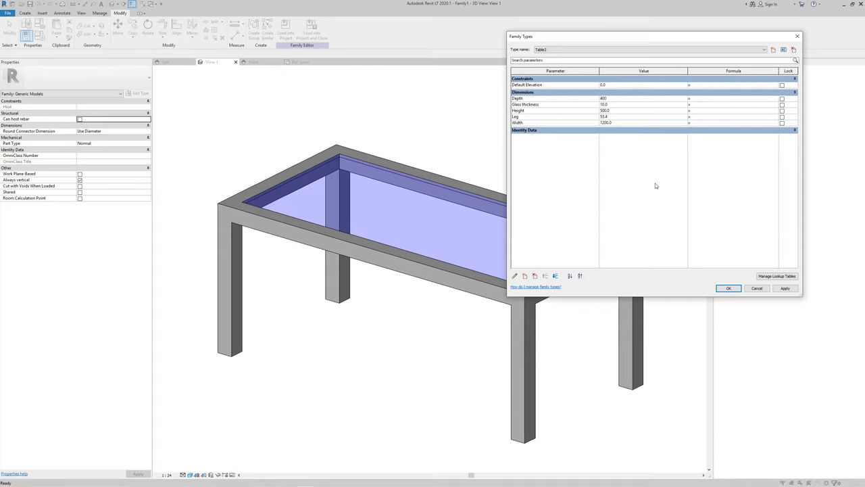
click(786, 287)
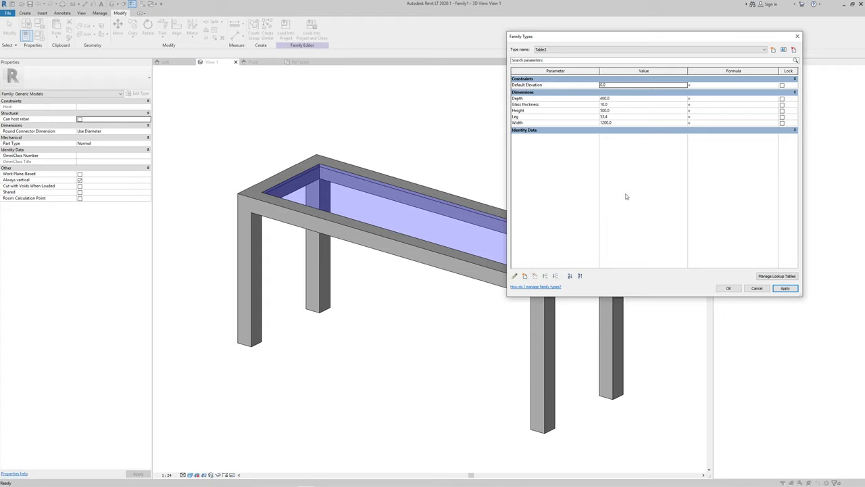
- Set the Height of Table2 to 300 mm and apply it to the model
click(623, 110)
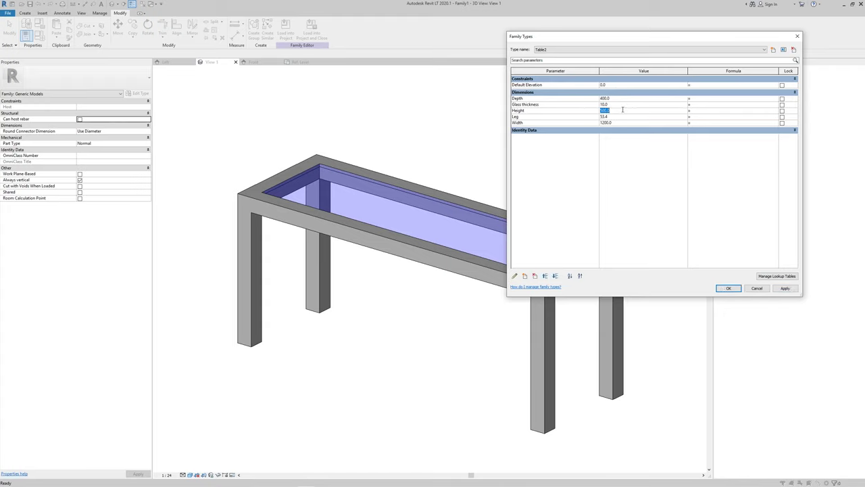
text(8)
text(00)
click(785, 288)
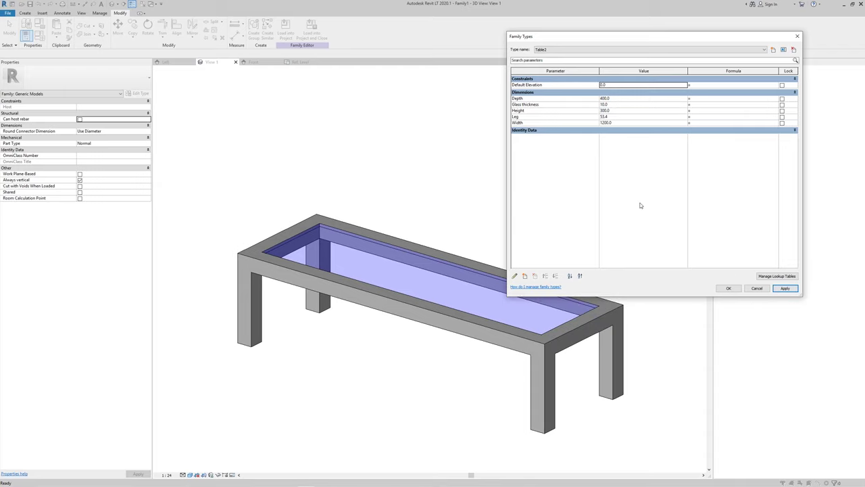
- Apply the Table1 type and then Table2 again to compare both table sizes in the 3D view
drag(731, 37, 739, 32)
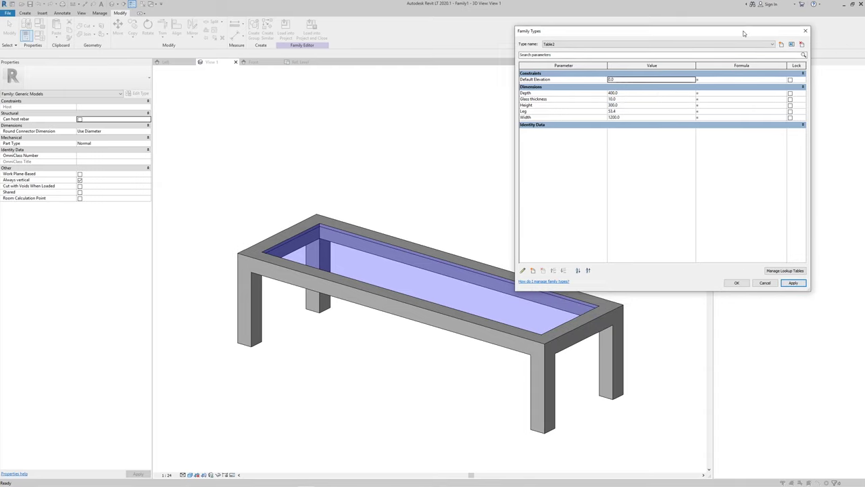
click(551, 44)
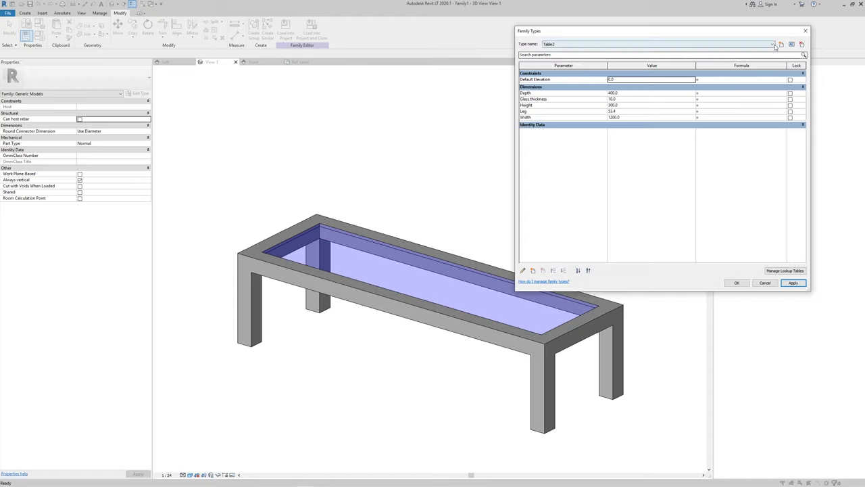
click(549, 51)
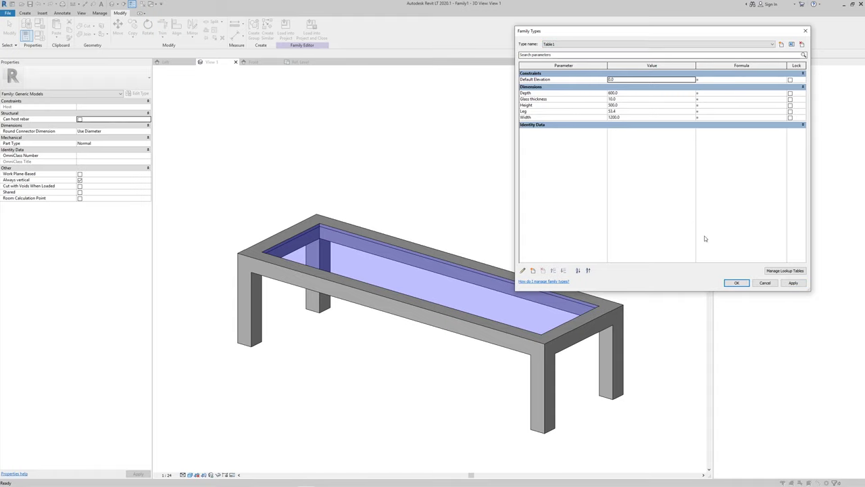
click(793, 283)
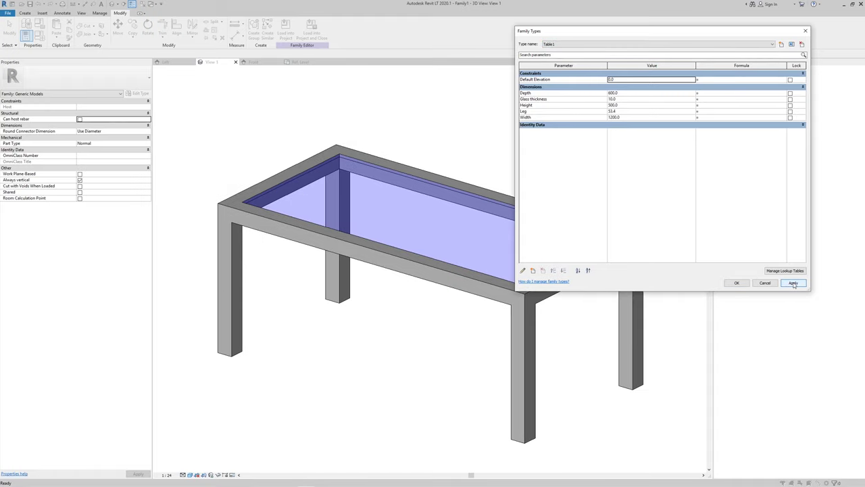
drag(656, 34, 690, 22)
click(787, 32)
click(615, 45)
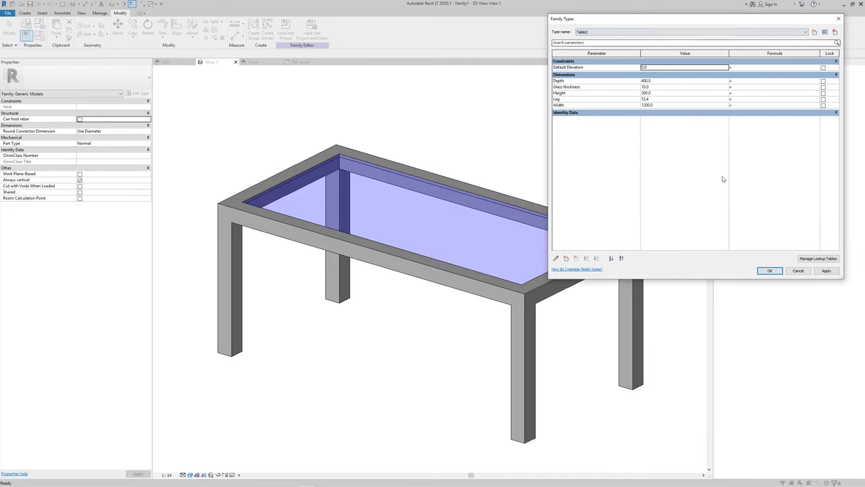
click(825, 271)
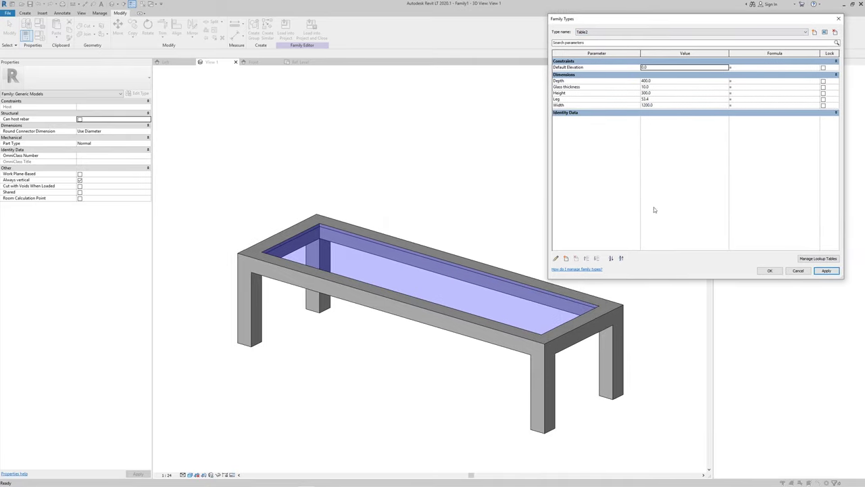
- Accept the family types with Table2 as the current type and inspect the resulting glass table in the 3D view
click(770, 271)
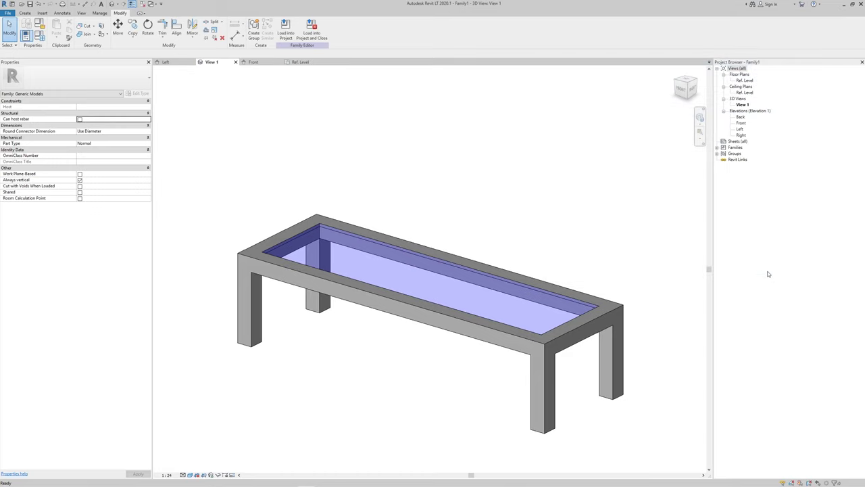
shift+middle_drag(434, 174, 469, 161)
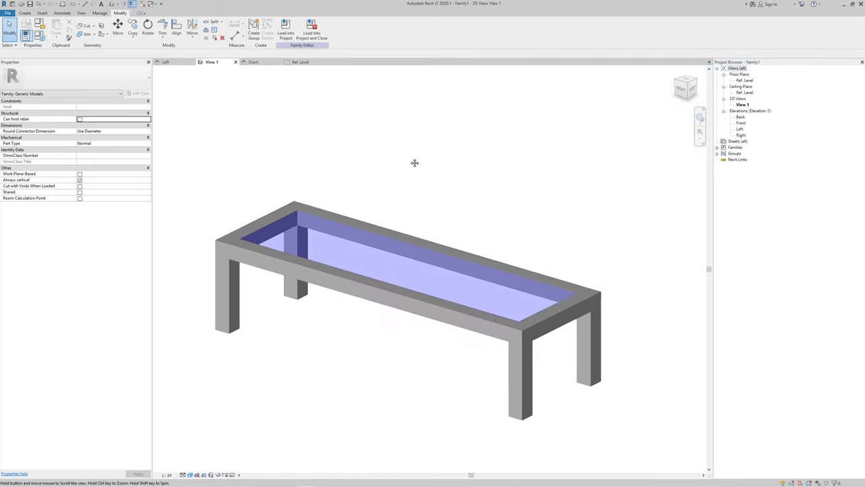
mouse_move(425, 196)
shift+middle_down()
mouse_move(421, 87)
mouse_move(433, 212)
mouse_move(435, 204)
shift+middle_up()
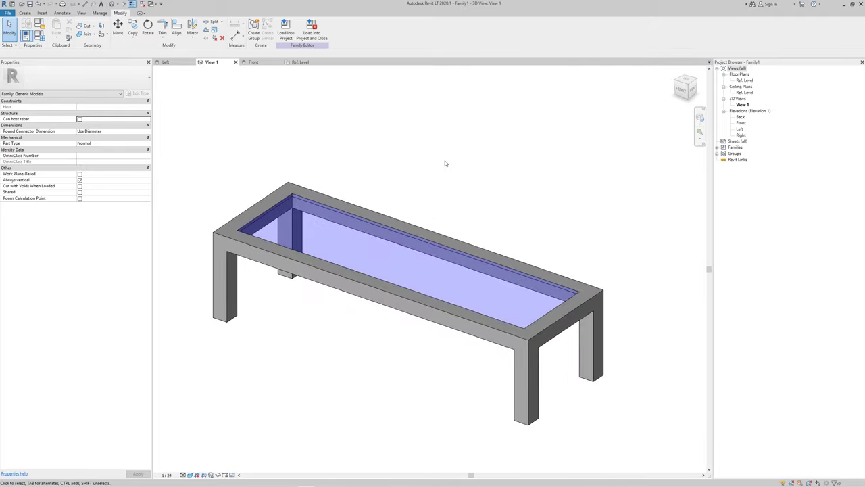
- Start saving the table as a separate Revit family file with the Save As Family command
click(7, 13)
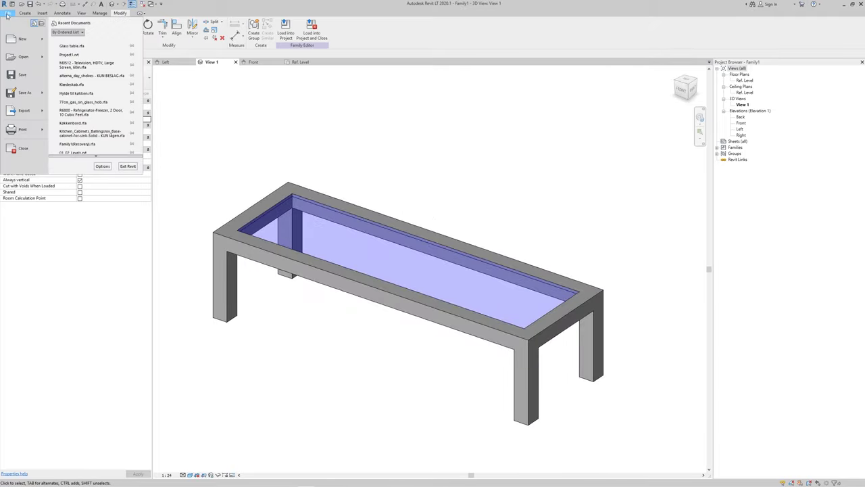
mouse_move(42, 95)
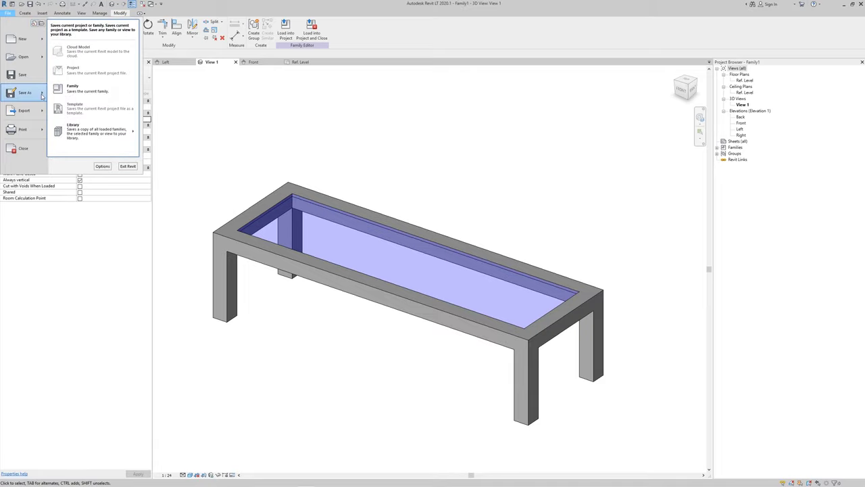
click(73, 88)
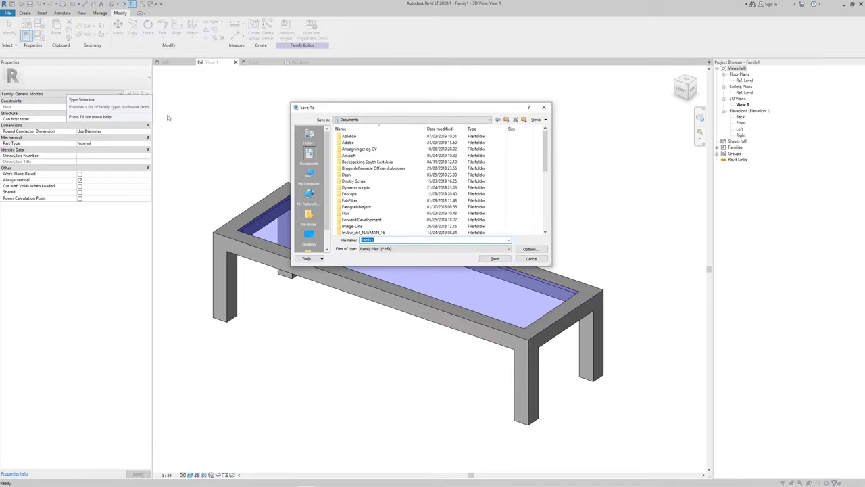